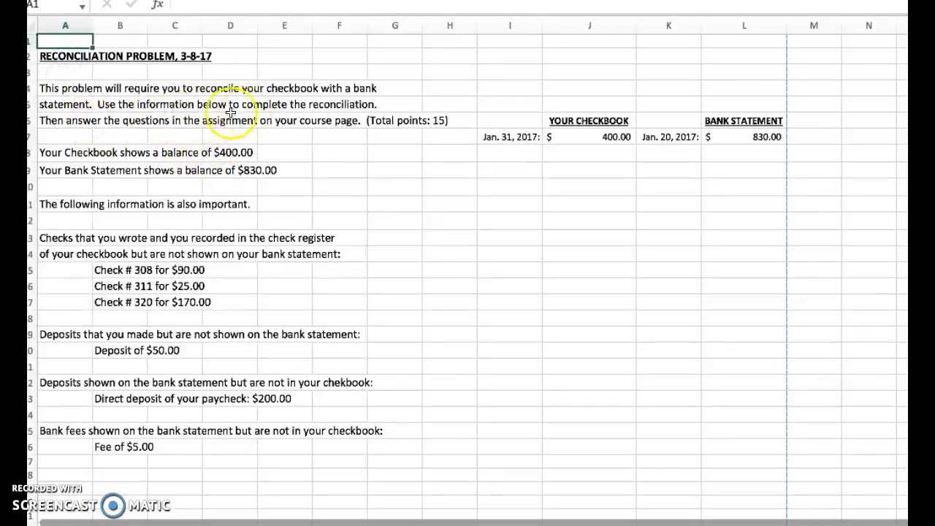
# Examine the reconciliation instructions and compare the dates and starting balances of the checkbook and the bank statement.
pyautogui.click(104, 99)
pyautogui.moveTo(58, 88); pyautogui.dragTo(429, 125)
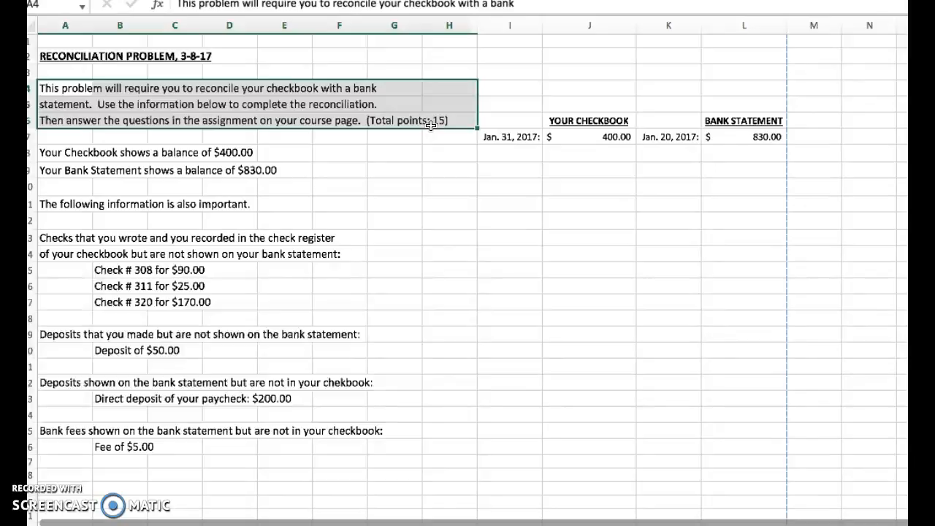
pyautogui.click(414, 148)
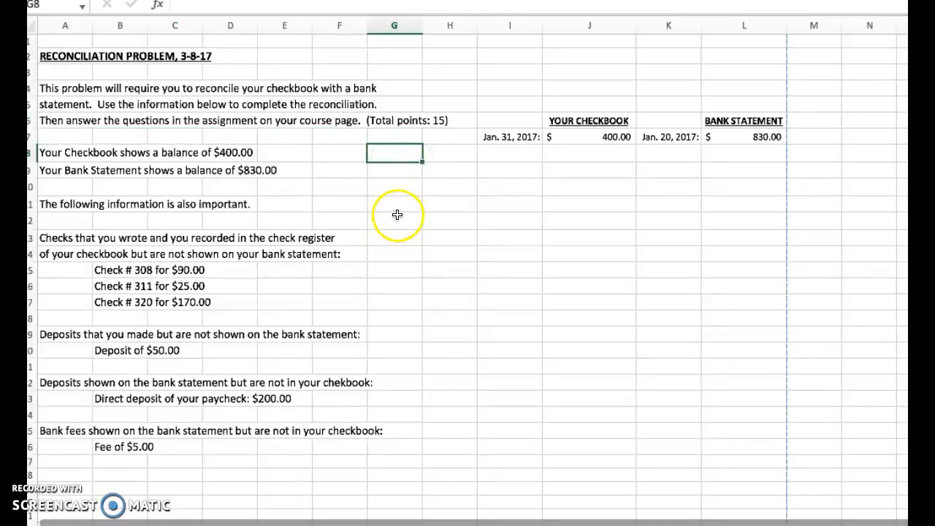
pyautogui.click(593, 115)
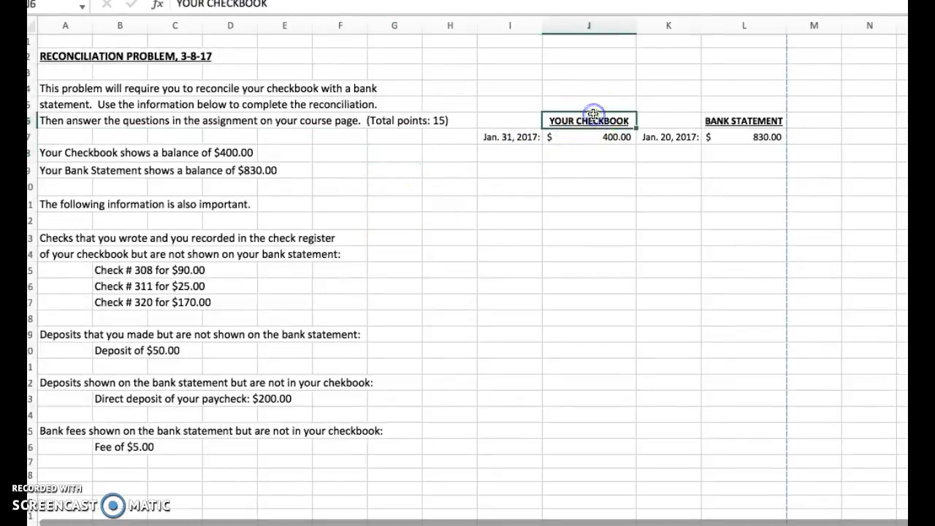
pyautogui.click(70, 151)
pyautogui.moveTo(69, 151); pyautogui.dragTo(244, 150)
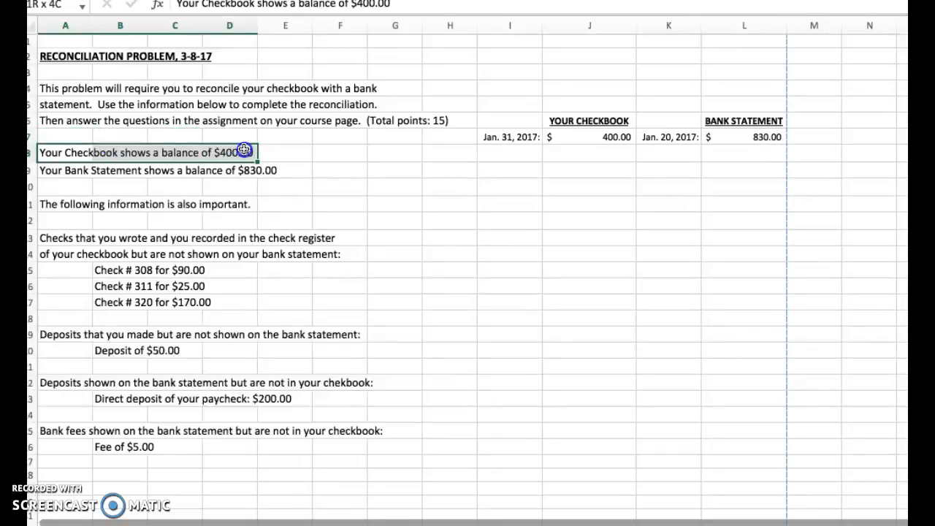
pyautogui.click(589, 119)
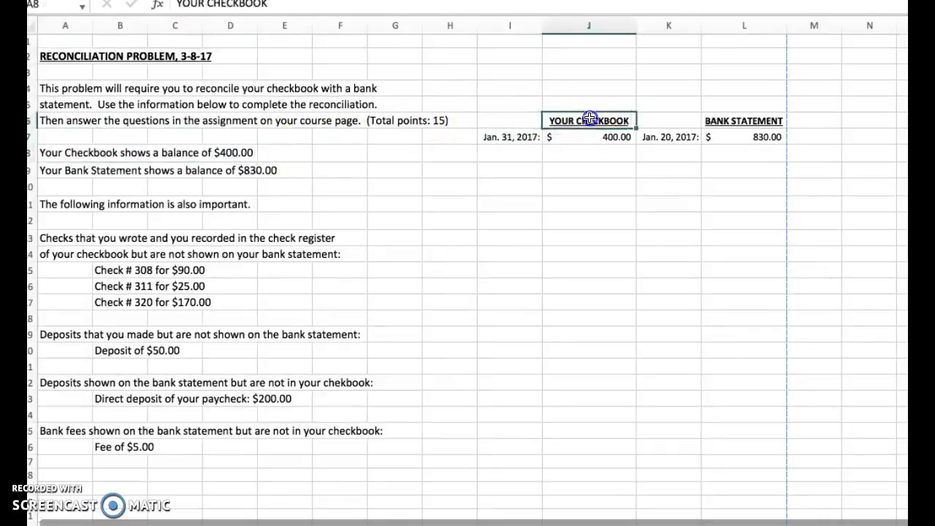
pyautogui.click(515, 137)
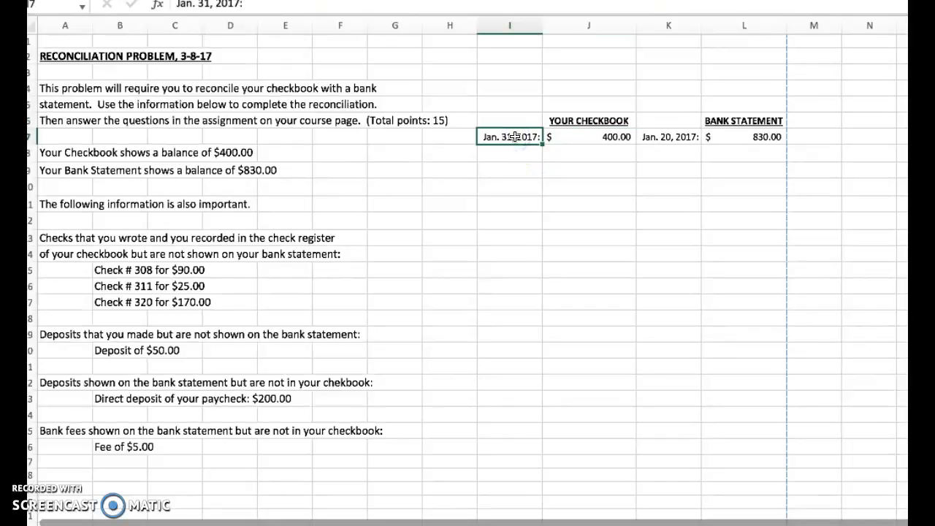
pyautogui.click(611, 136)
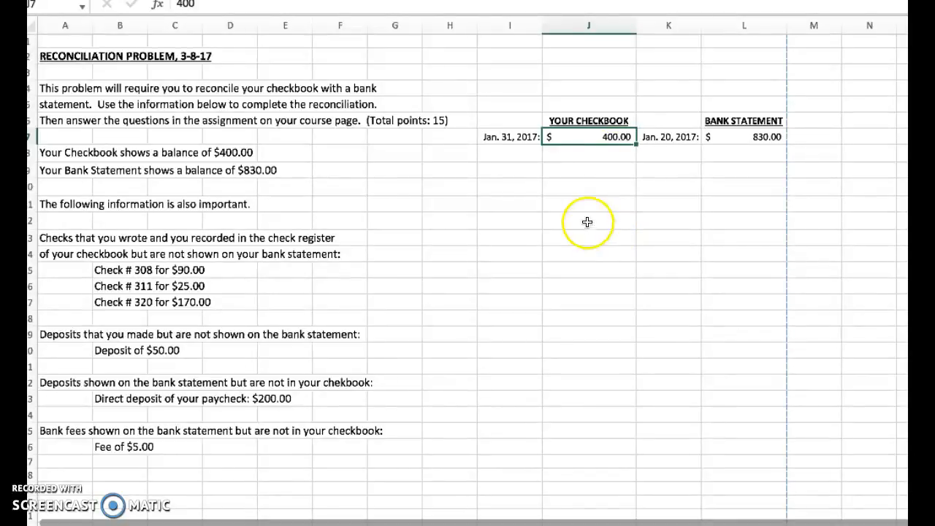
pyautogui.click(755, 120)
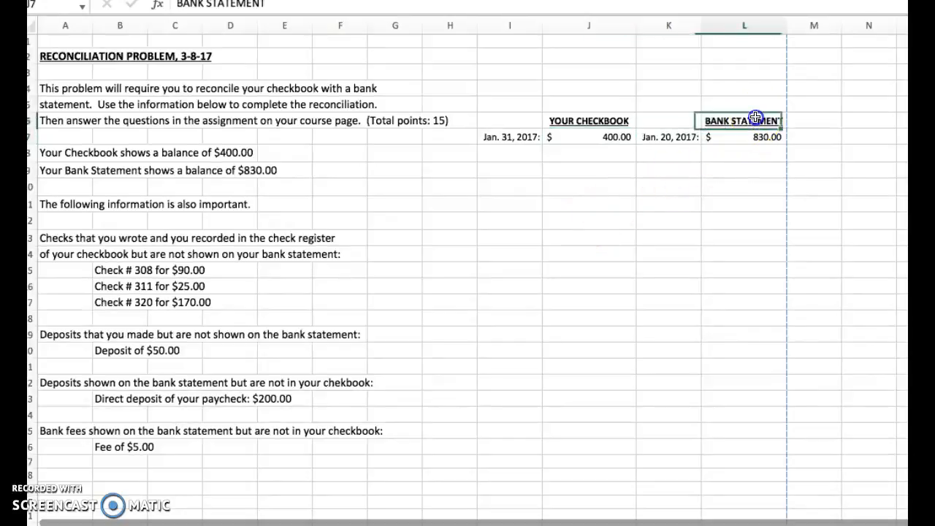
pyautogui.click(678, 137)
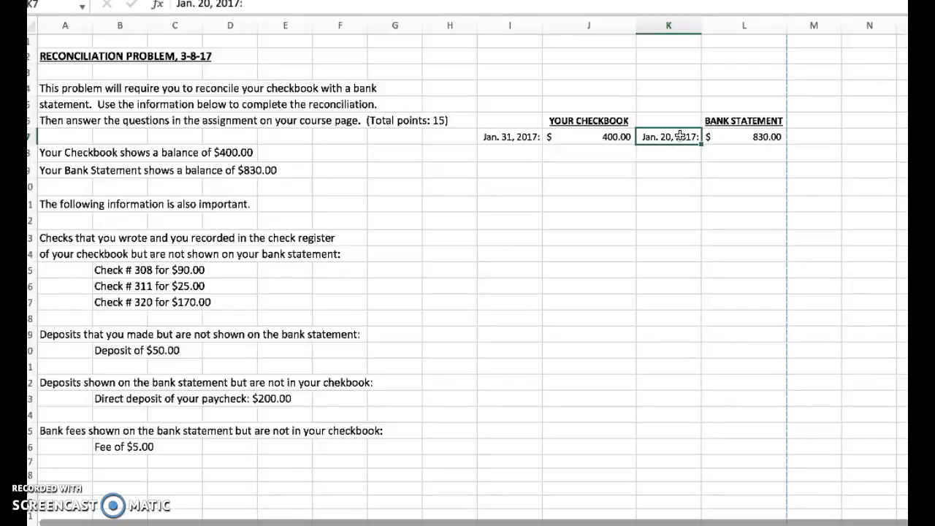
pyautogui.click(497, 136)
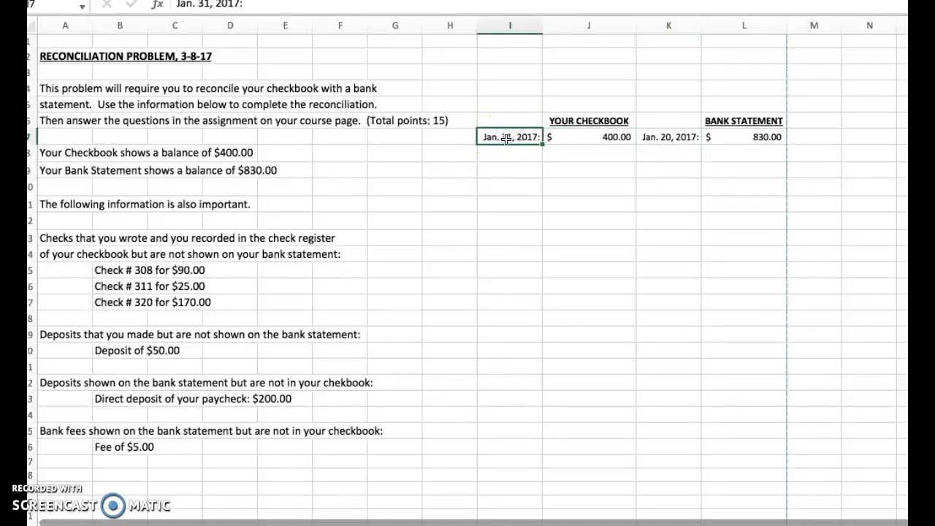
pyautogui.click(597, 136)
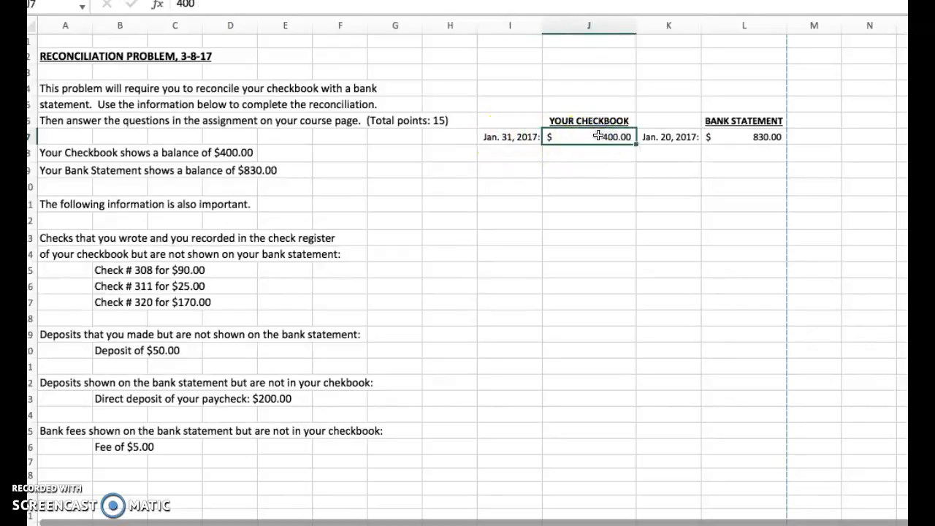
pyautogui.click(679, 138)
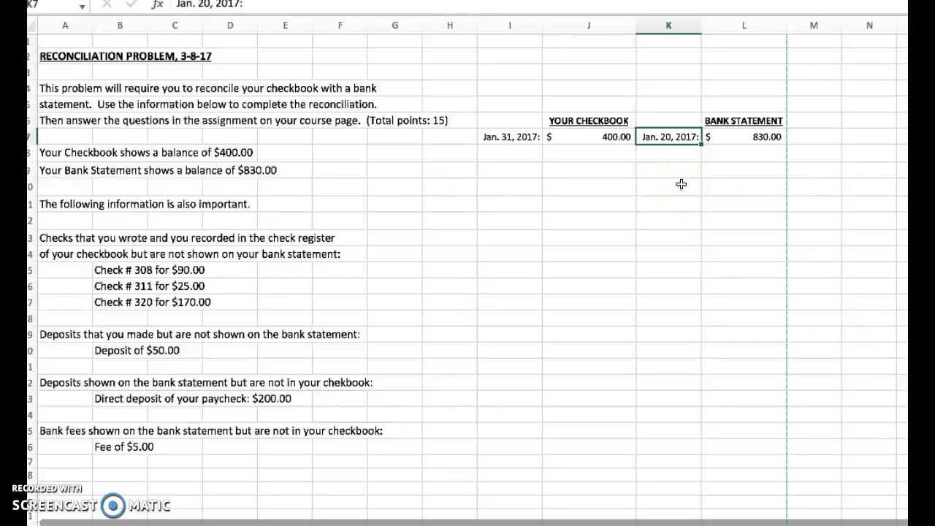
pyautogui.click(759, 136)
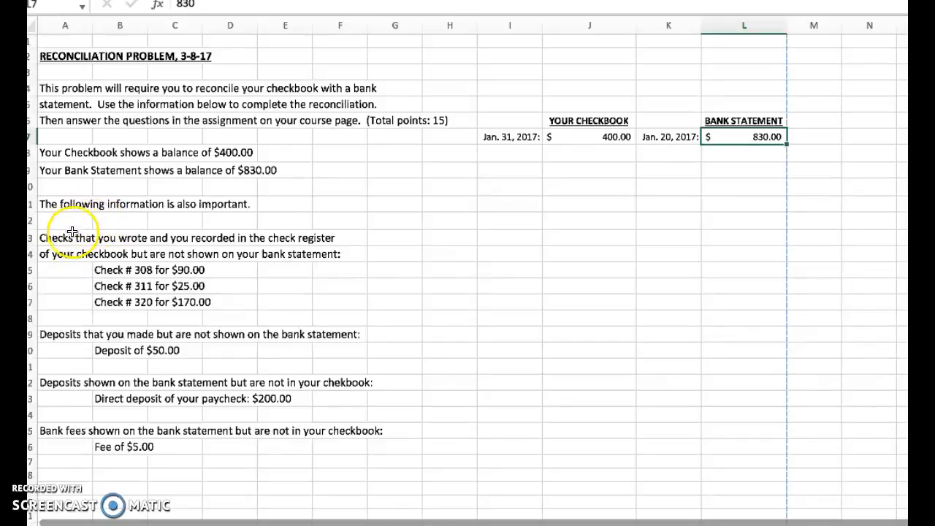
# Examine the three checks recorded in the check register but missing from the bank statement, and compare them with the checkbook balance.
pyautogui.moveTo(64, 238); pyautogui.dragTo(339, 239)
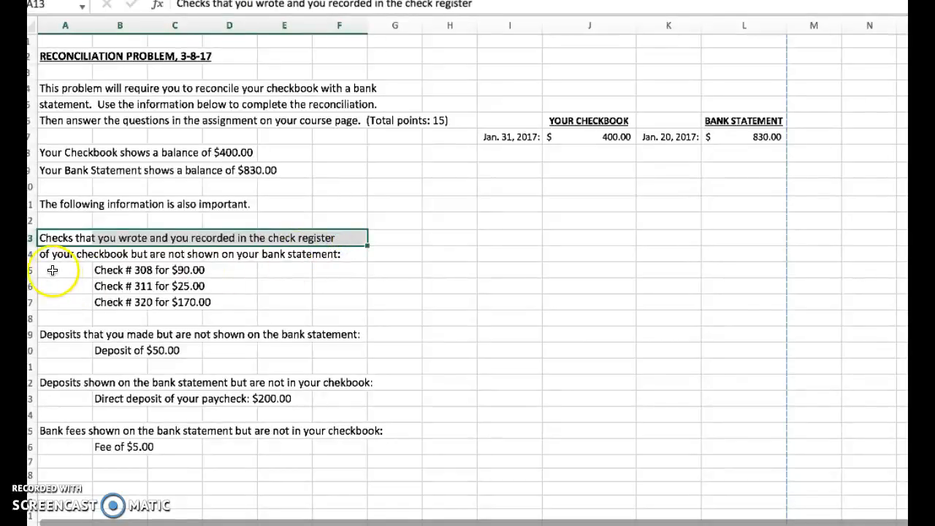
pyautogui.click(67, 254)
pyautogui.moveTo(68, 253); pyautogui.dragTo(331, 247)
pyautogui.click(122, 269)
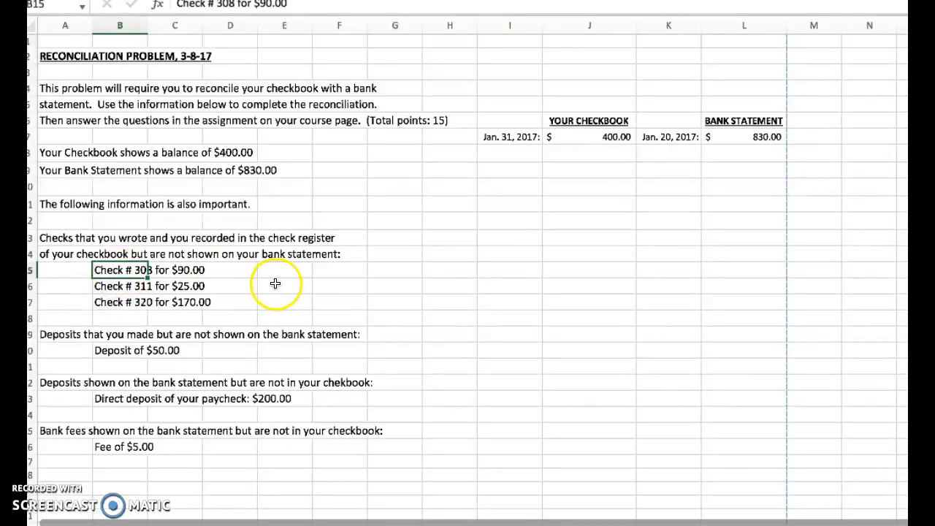
pyautogui.click(612, 137)
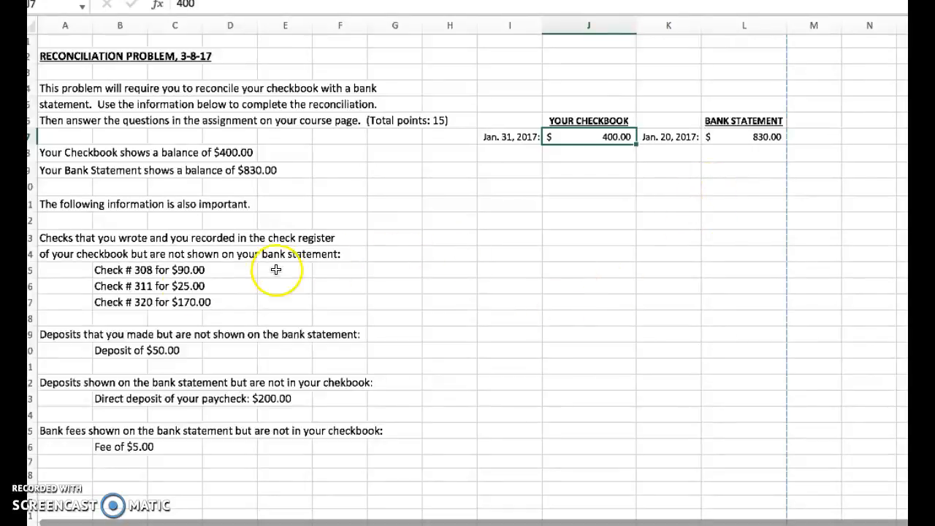
pyautogui.click(122, 271)
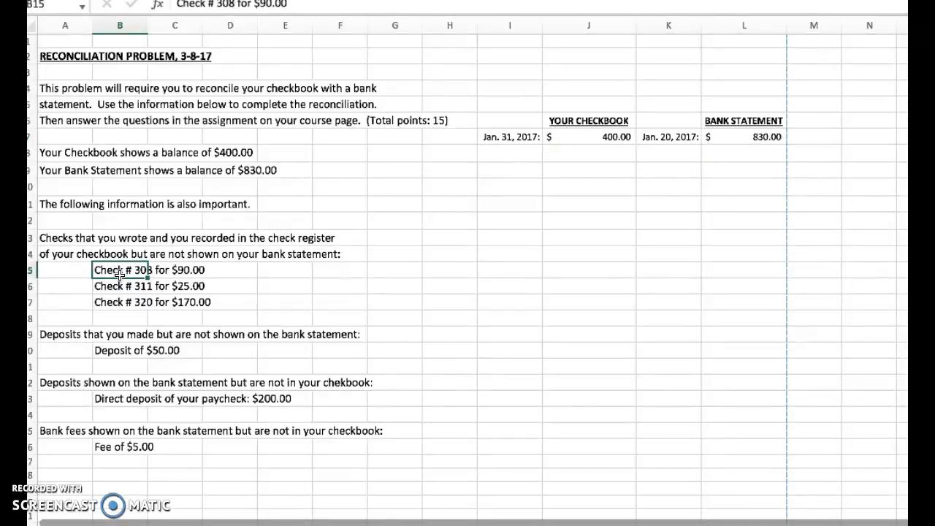
pyautogui.click(117, 286)
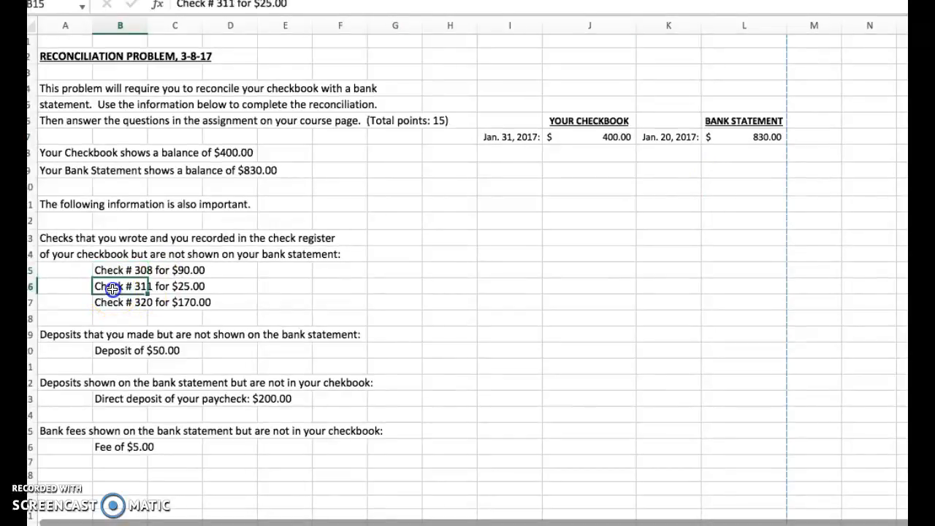
pyautogui.click(117, 301)
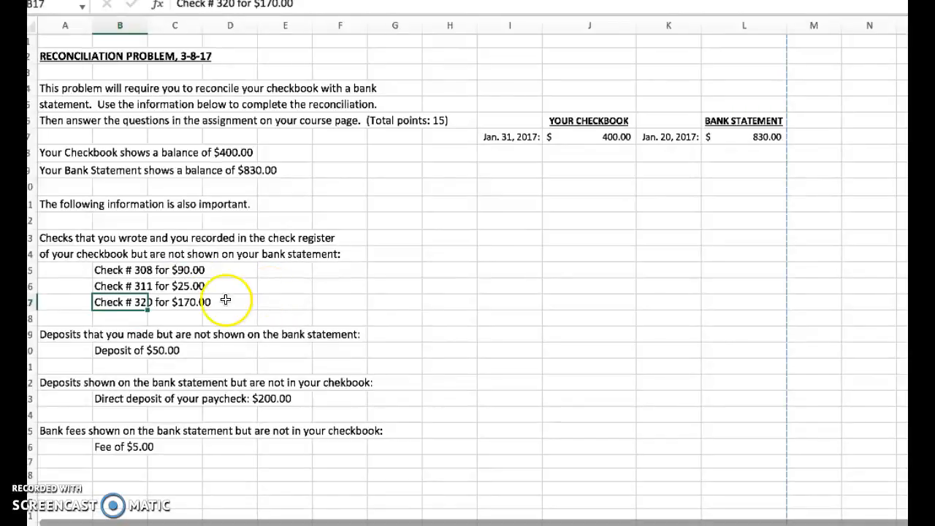
pyautogui.click(121, 272)
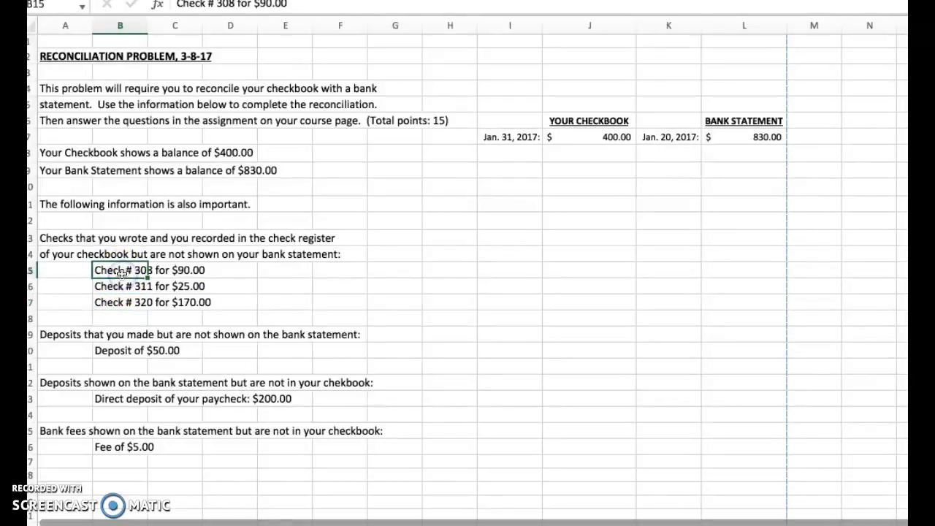
pyautogui.click(121, 286)
pyautogui.click(119, 304)
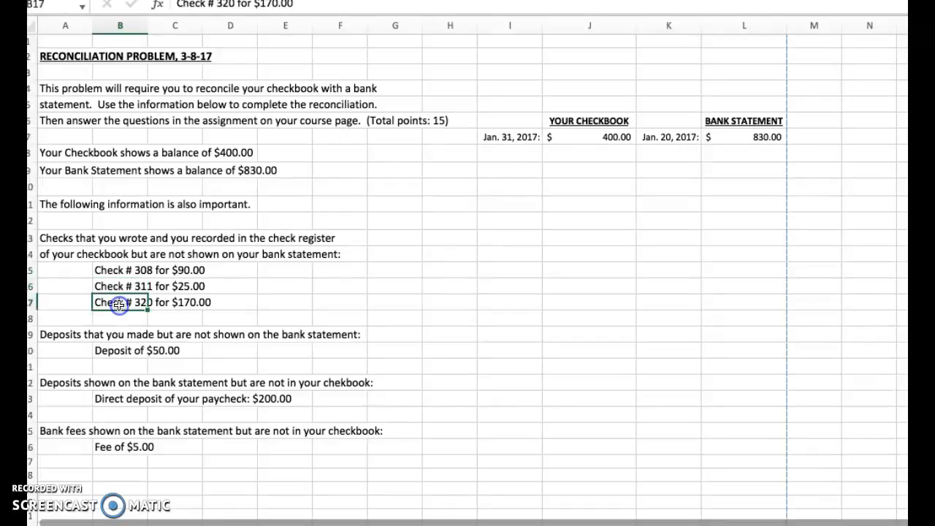
# Deduct the three outstanding checks below the bank statement balance by entering -90, -25 and -170 in cells L8 to L10.
pyautogui.click(758, 152)
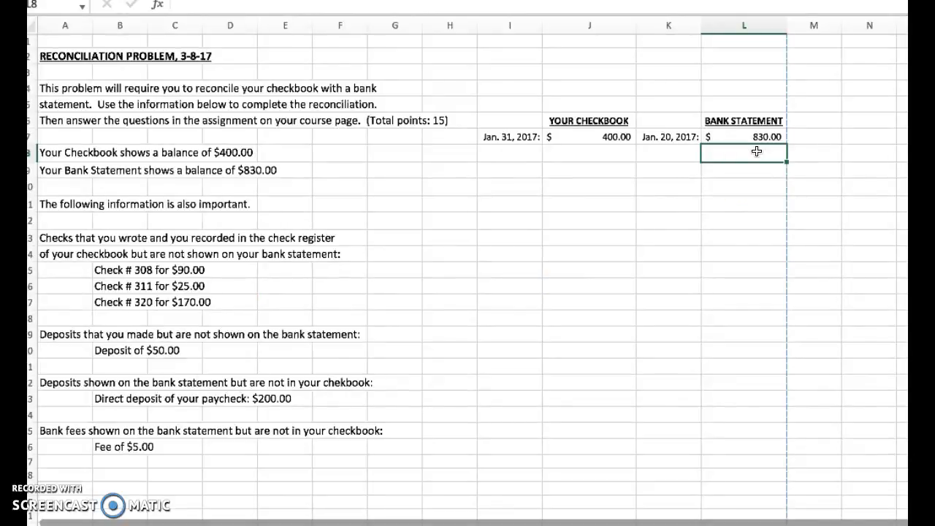
pyautogui.write('-')
pyautogui.press('Return')
pyautogui.write('-25')
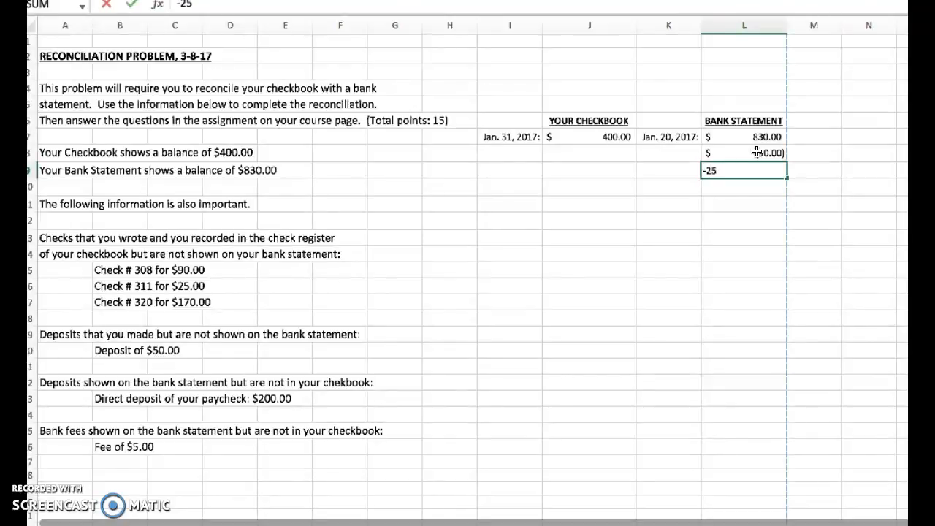
pyautogui.press('Return')
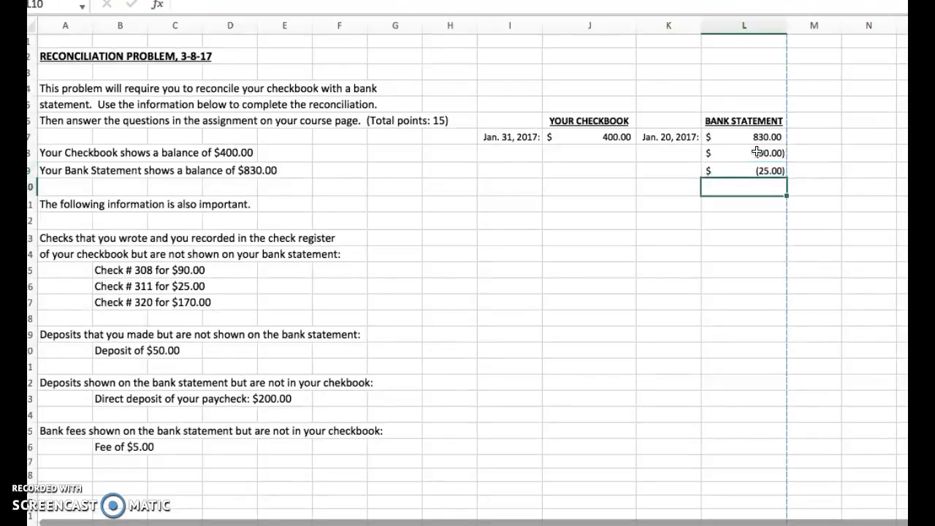
pyautogui.write('-170')
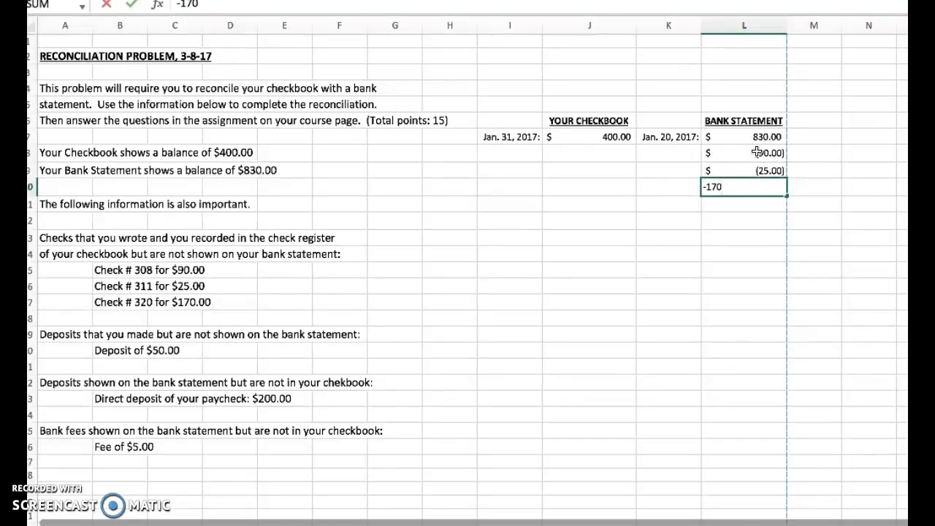
pyautogui.press('Return')
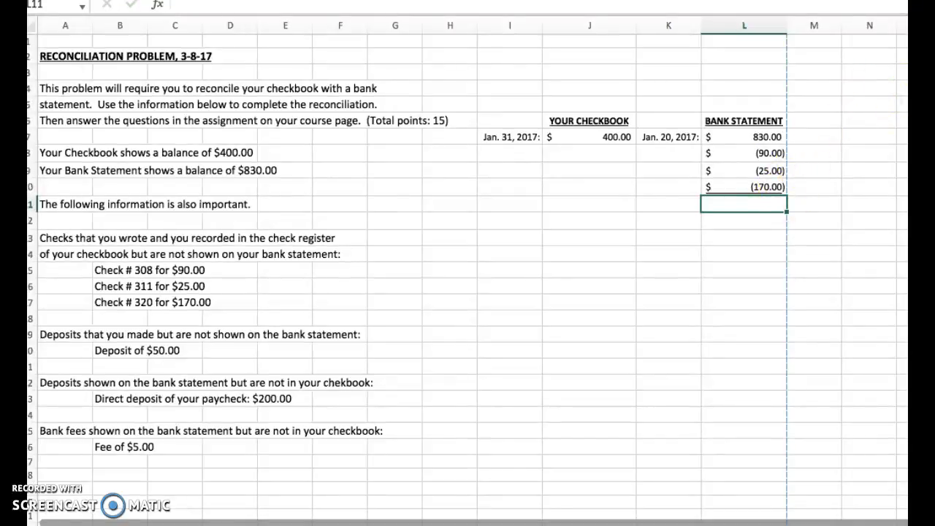
# Total the bank statement column in L11 with =SUM(L7:L10) and review the deducted check amounts.
pyautogui.press('super+shift+t')
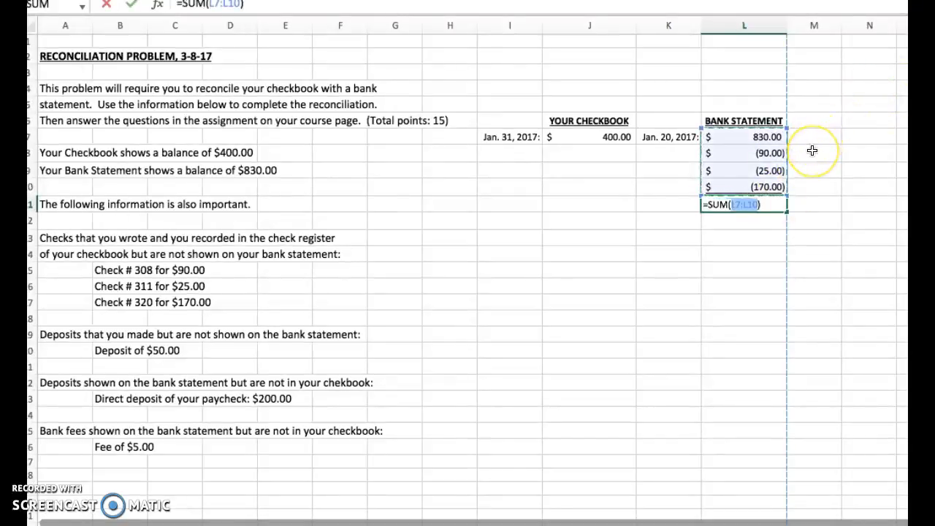
pyautogui.press('Return')
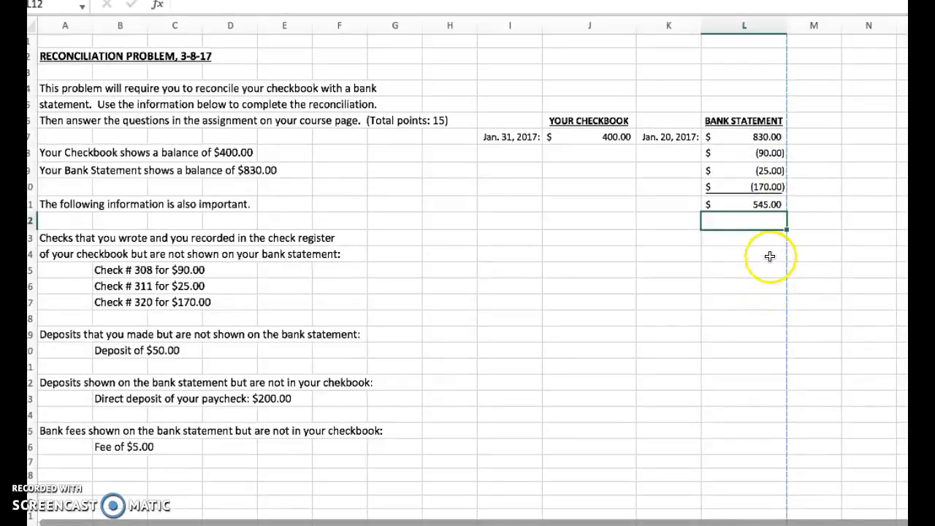
pyautogui.click(770, 204)
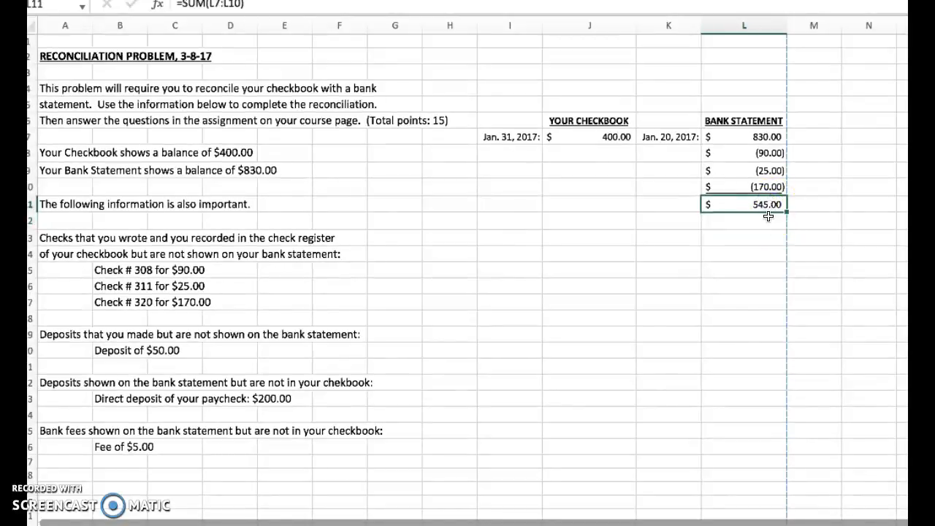
pyautogui.click(769, 154)
pyautogui.click(769, 169)
pyautogui.click(769, 186)
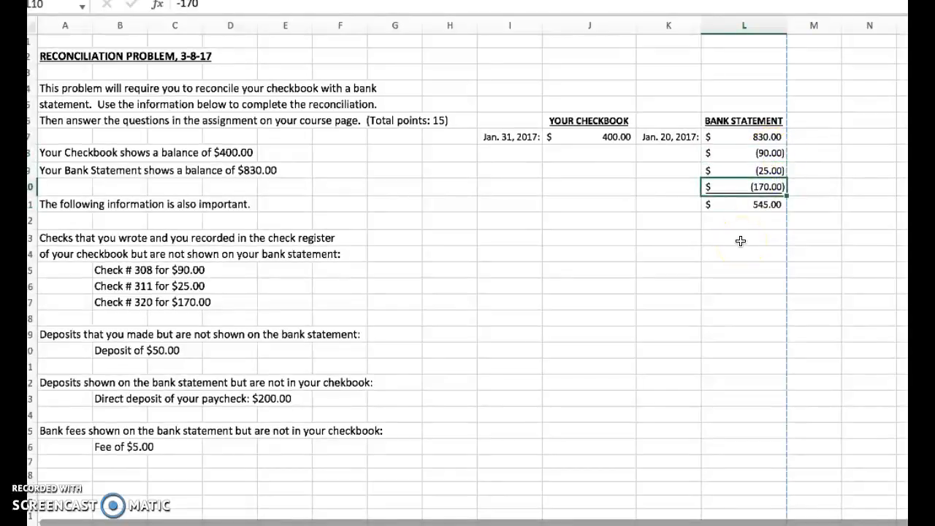
pyautogui.click(763, 205)
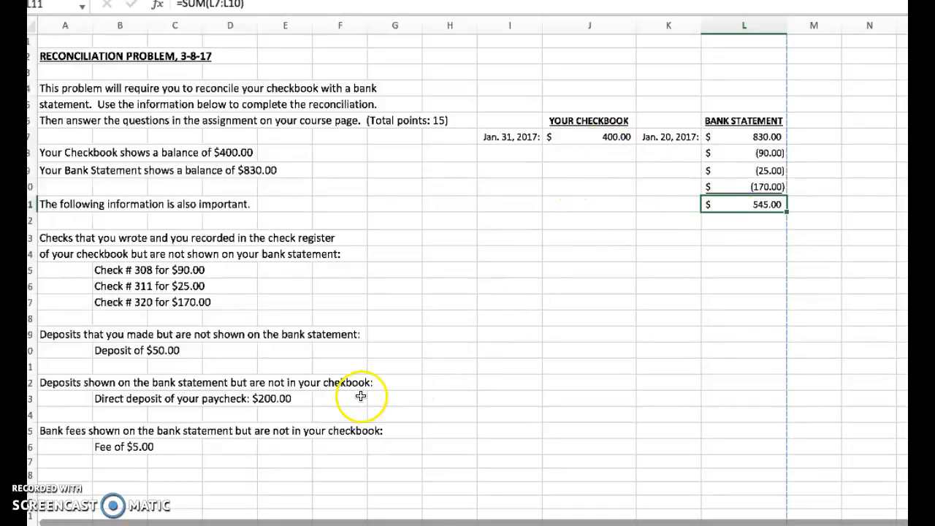
# Add the $50.00 deposit missing from the bank statement by entering 50 in cell L12.
pyautogui.click(77, 333)
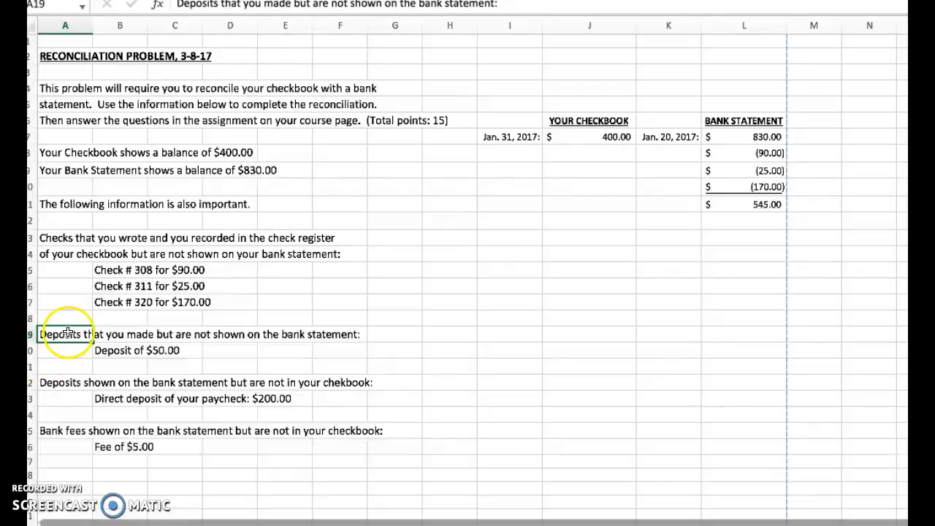
pyautogui.click(65, 350)
pyautogui.click(62, 335)
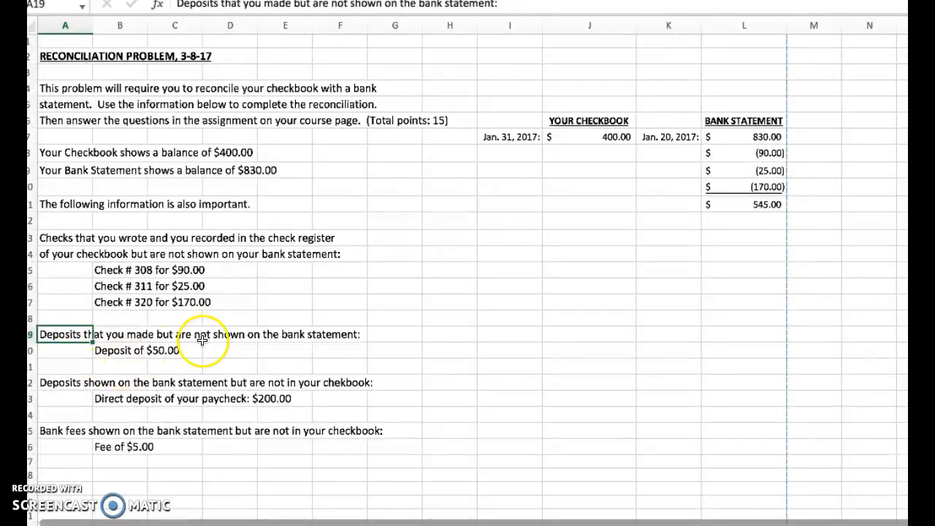
pyautogui.click(666, 134)
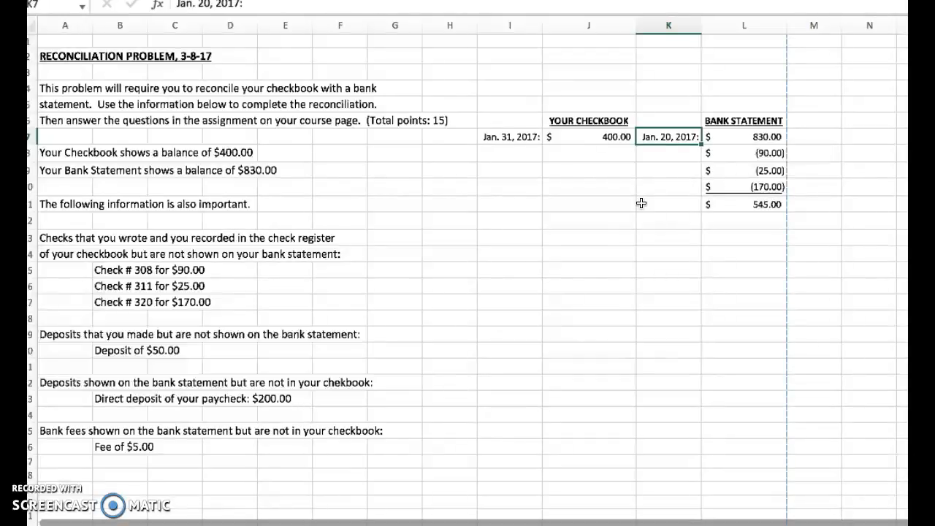
pyautogui.click(112, 343)
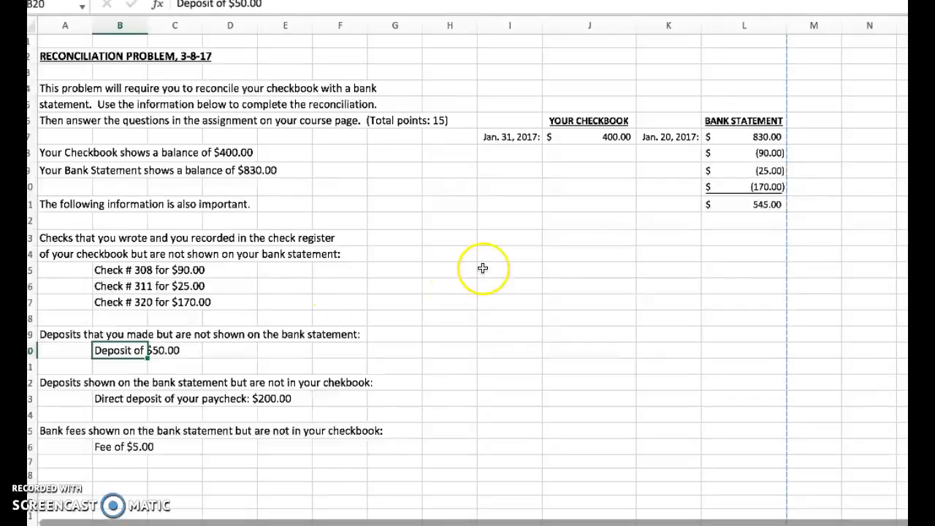
pyautogui.click(763, 222)
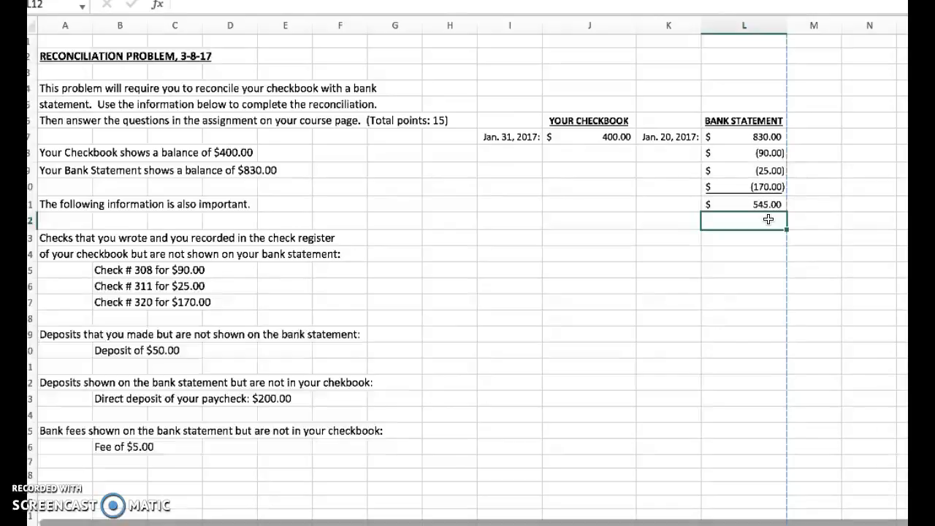
pyautogui.write('50')
pyautogui.press('Return')
# Calculate the adjusted bank statement balance in L13 with =SUM(L11:L12).
pyautogui.click(770, 242)
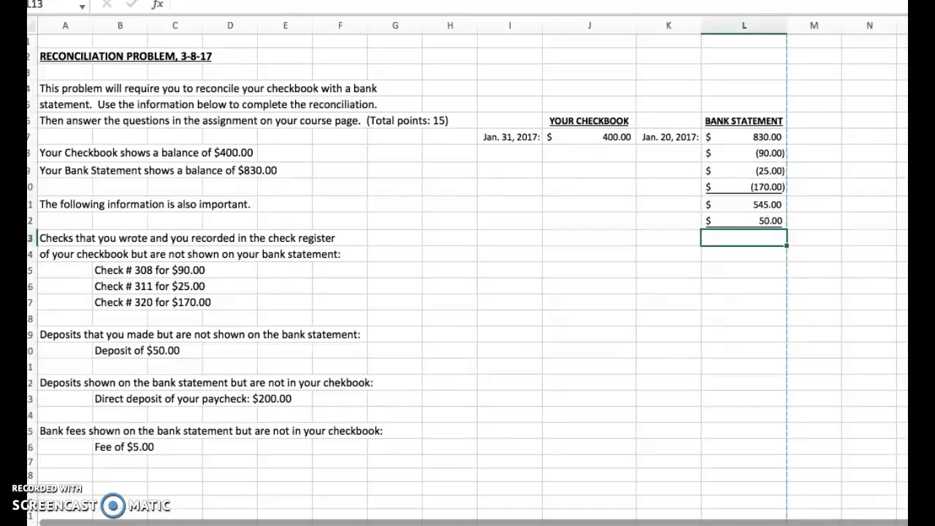
pyautogui.press('super+shift+t')
pyautogui.click(772, 202)
pyautogui.moveTo(772, 202); pyautogui.dragTo(771, 219)
pyautogui.press('Return')
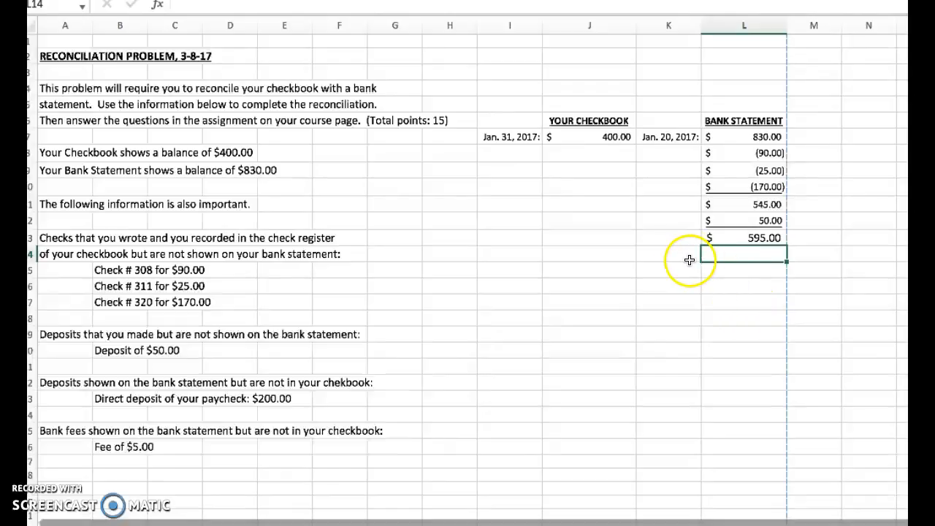
# Review the check deductions and added deposit in the bank statement column, and compare its adjusted balance with the checkbook balance.
pyautogui.click(760, 238)
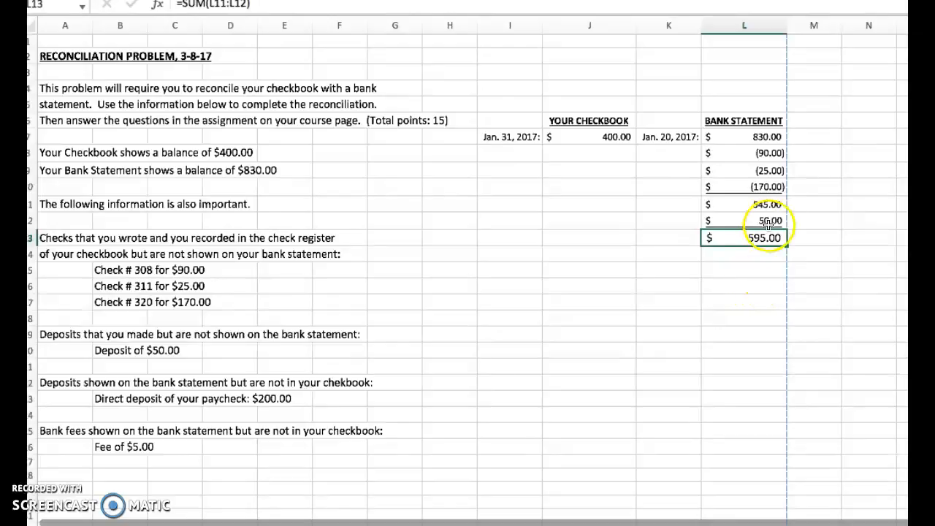
pyautogui.click(766, 155)
pyautogui.moveTo(764, 162); pyautogui.dragTo(765, 184)
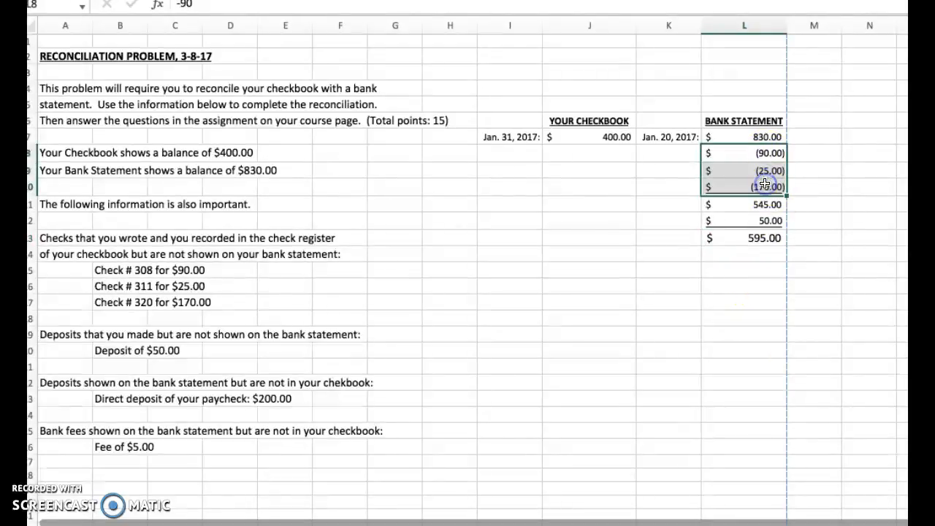
pyautogui.click(770, 220)
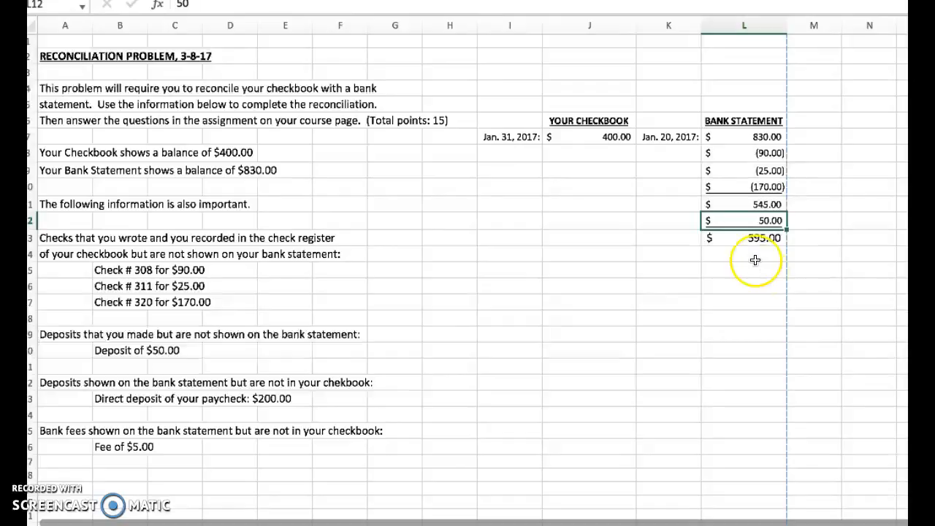
pyautogui.click(754, 238)
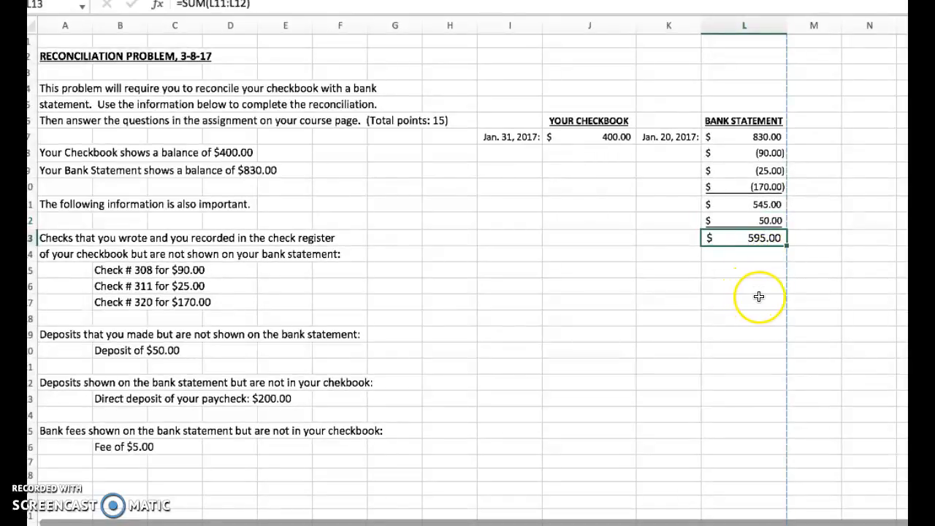
pyautogui.click(606, 136)
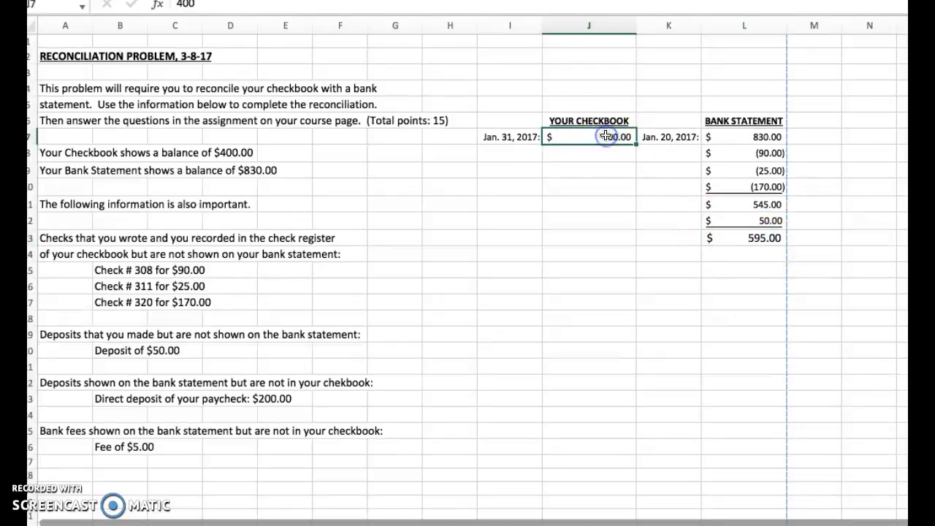
pyautogui.click(762, 241)
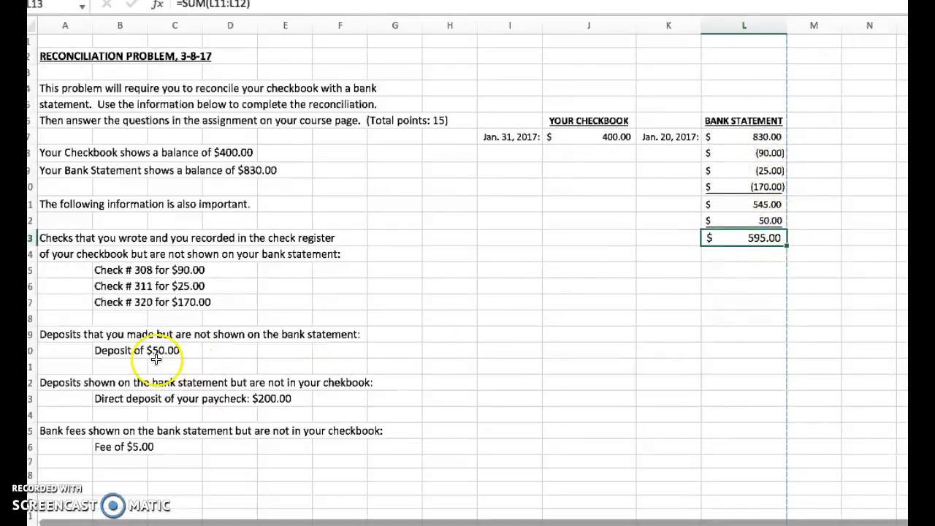
# Add the paycheck direct deposit to the checkbook column by entering 200 in J8, and total it in J9 with =SUM(J7:J8).
pyautogui.click(64, 384)
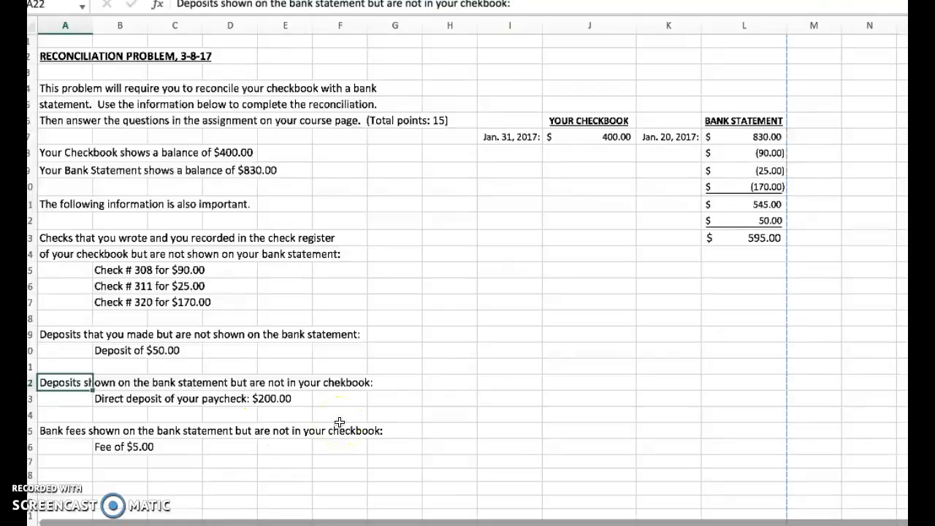
pyautogui.click(123, 392)
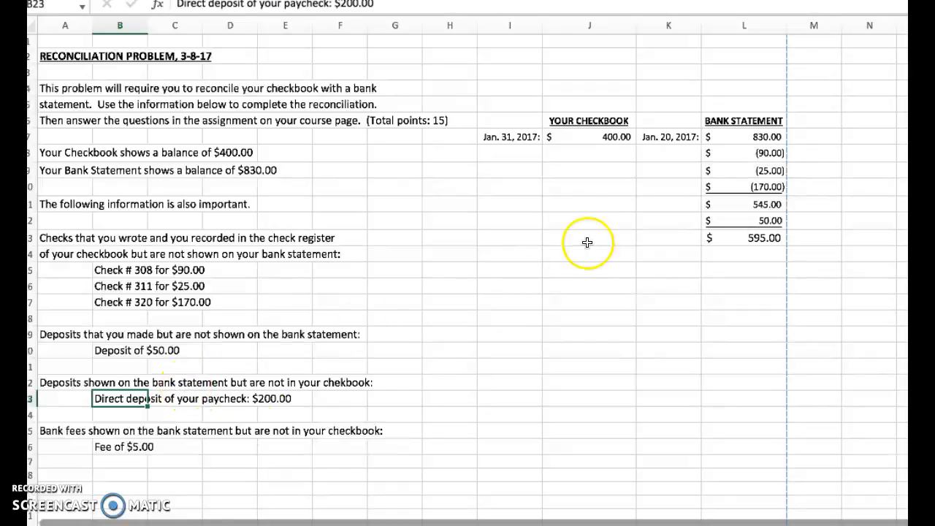
pyautogui.click(764, 122)
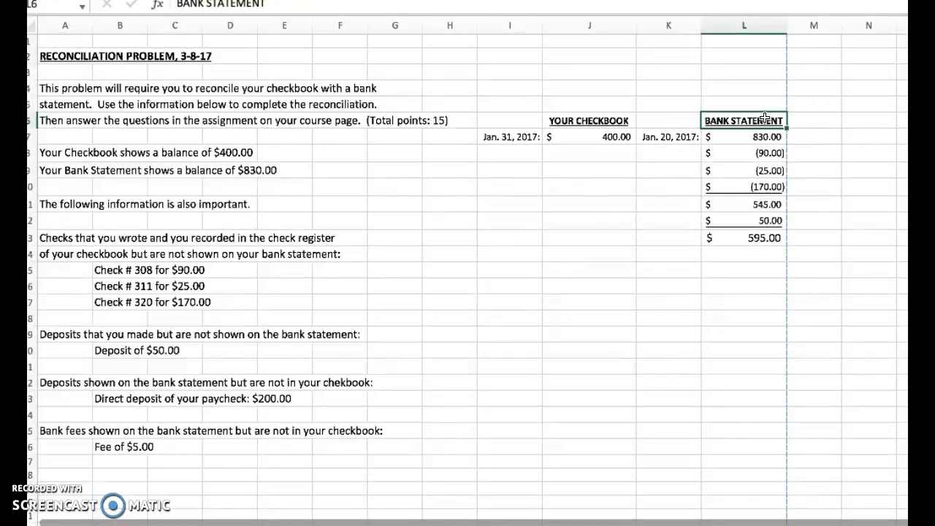
pyautogui.click(607, 121)
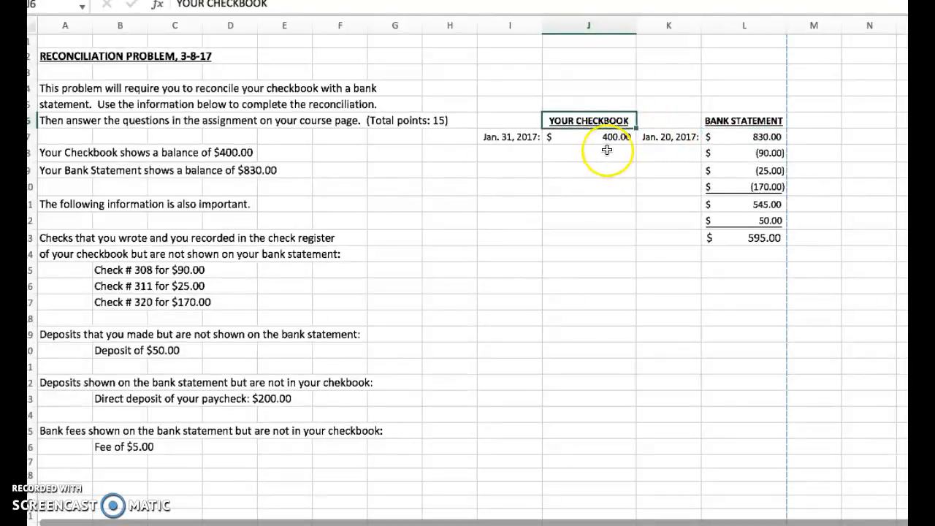
pyautogui.click(604, 149)
pyautogui.write('200')
pyautogui.press('Return')
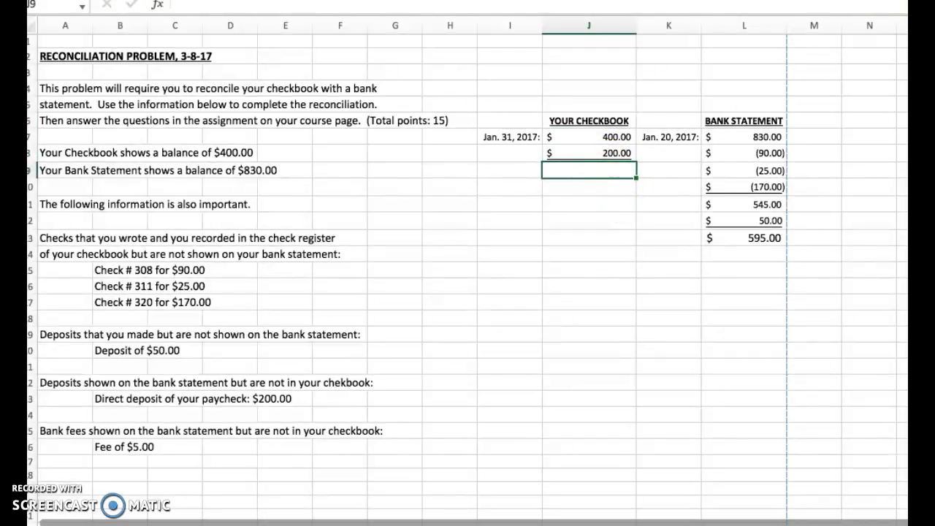
pyautogui.press('super+shift+t')
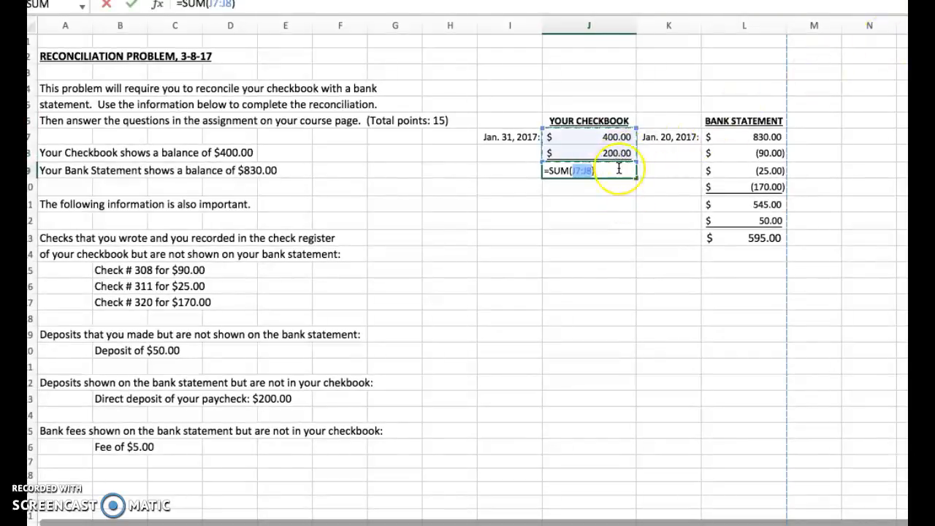
pyautogui.press('Return')
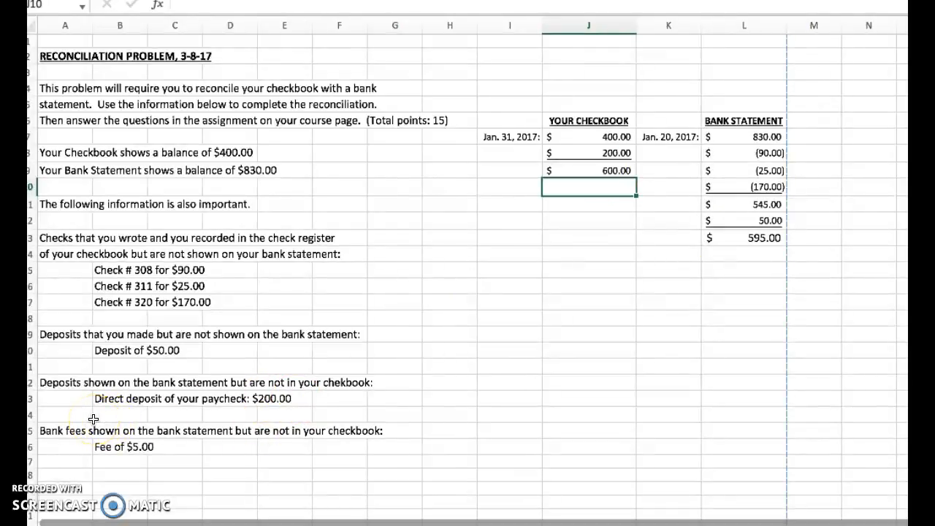
# Deduct the bank fee missing from the checkbook by entering -5 in cell J10.
pyautogui.click(55, 431)
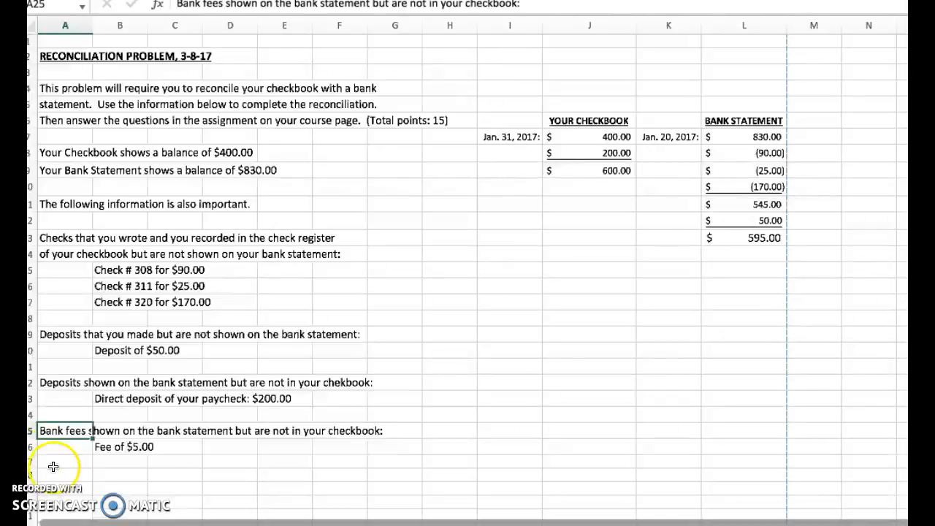
pyautogui.click(109, 445)
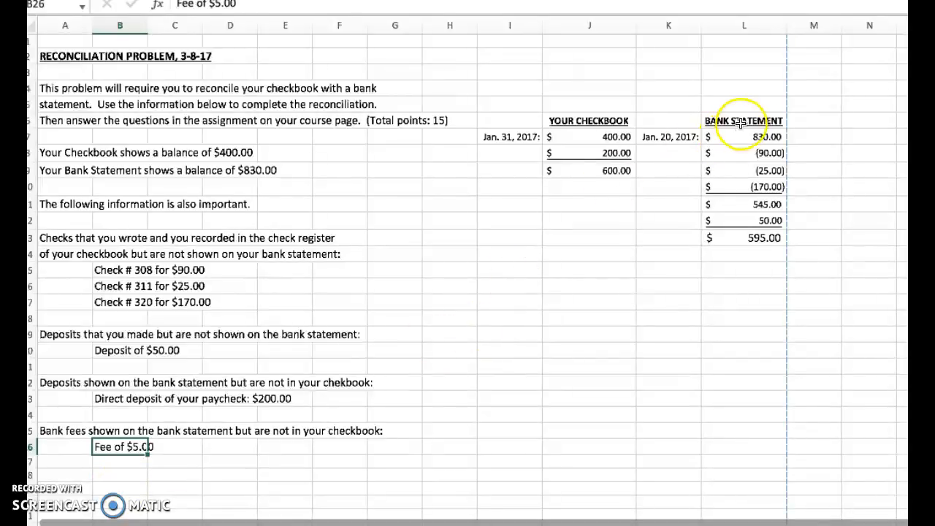
pyautogui.click(758, 104)
pyautogui.click(758, 119)
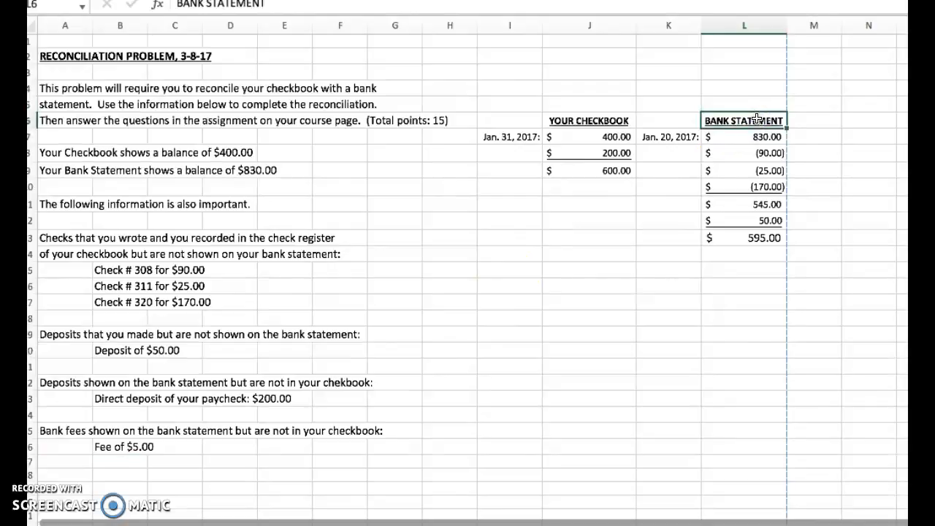
pyautogui.click(751, 137)
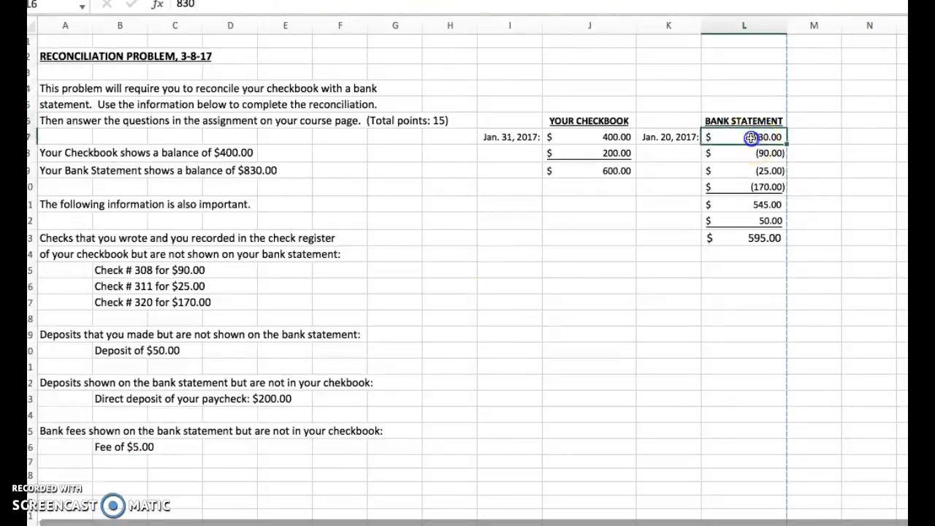
pyautogui.click(759, 120)
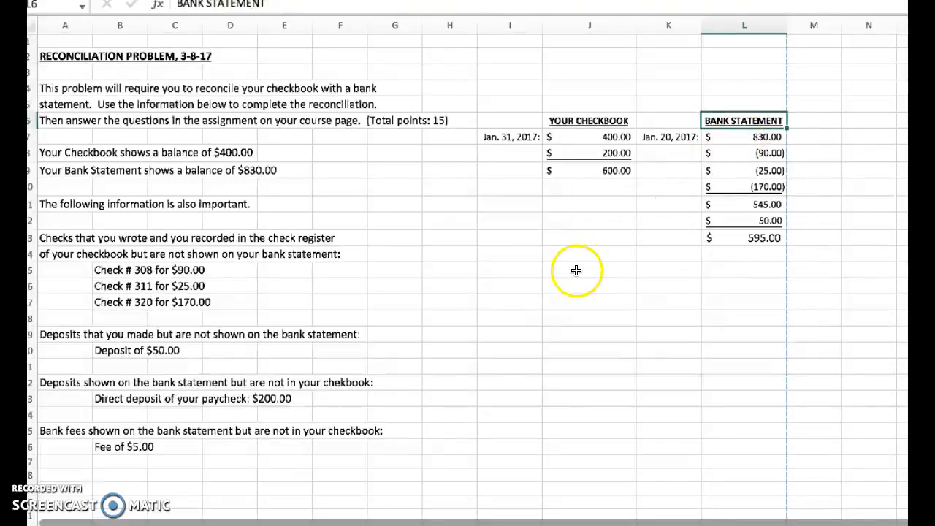
pyautogui.click(609, 185)
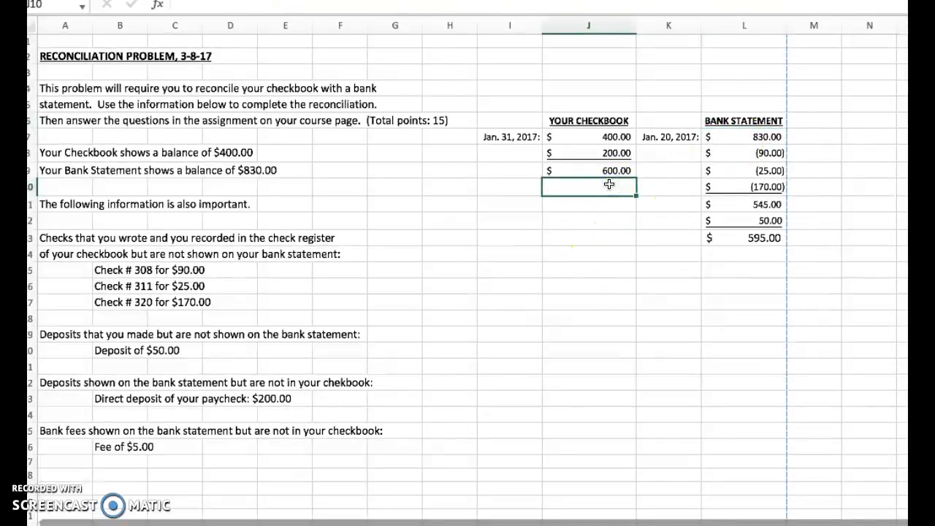
pyautogui.write('=-5')
pyautogui.press('Return')
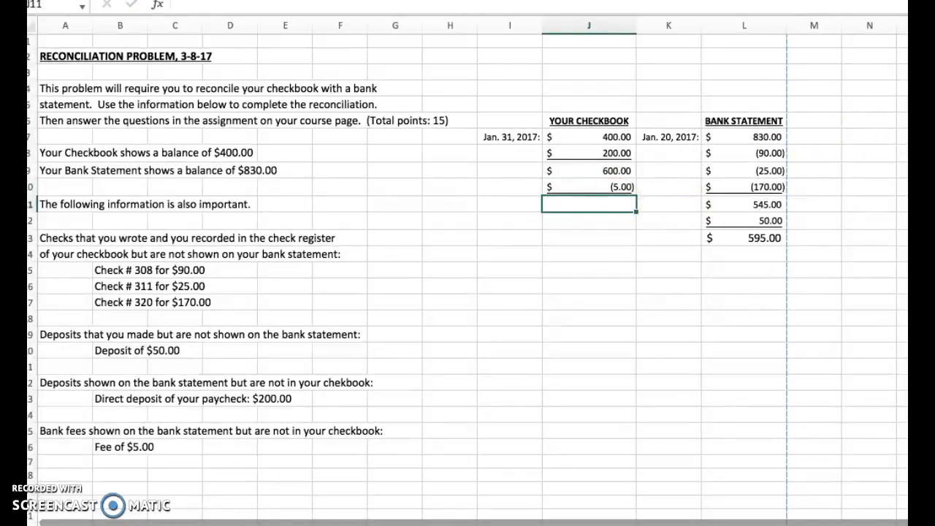
# Calculate the adjusted checkbook balance in J11 with =SUM(J9:J10).
pyautogui.press('super+shift+t')
pyautogui.moveTo(618, 172); pyautogui.dragTo(616, 184)
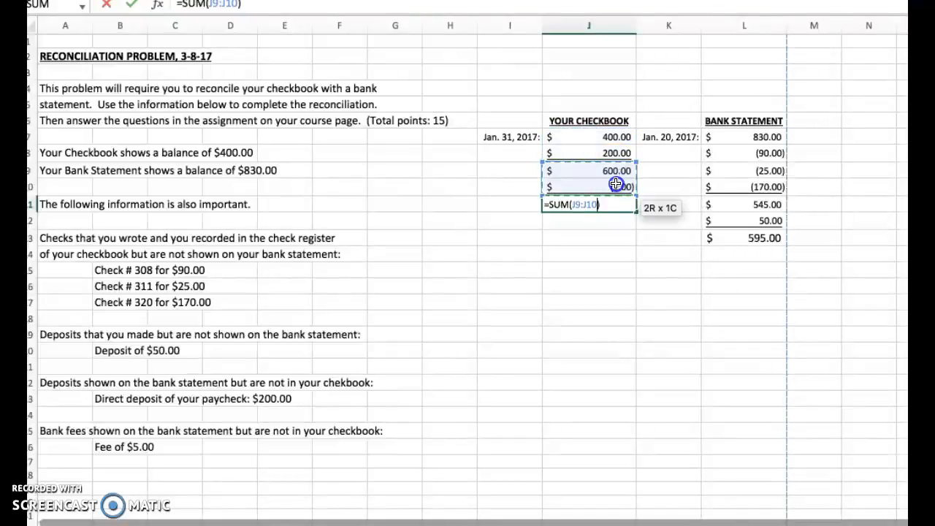
pyautogui.press('Return')
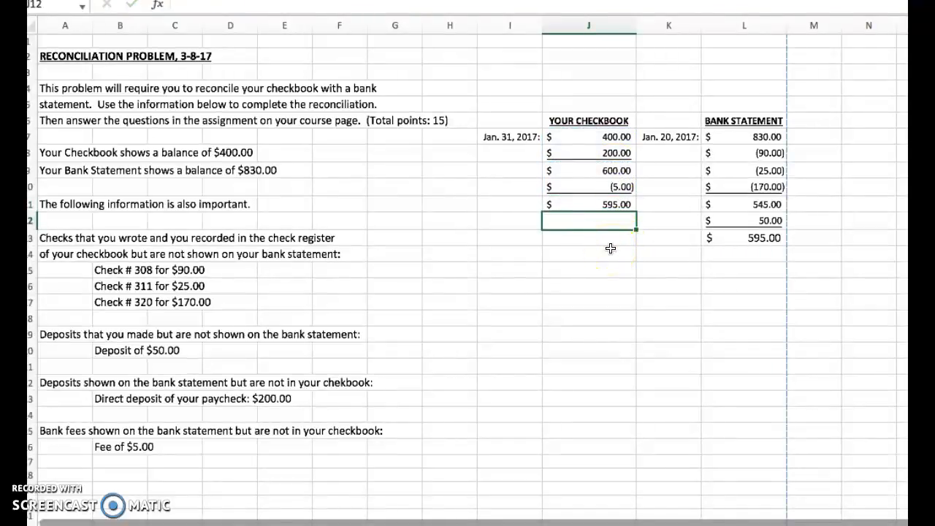
# Compare the final adjusted balances of the checkbook and the bank statement, and review the date of each starting balance.
pyautogui.click(616, 205)
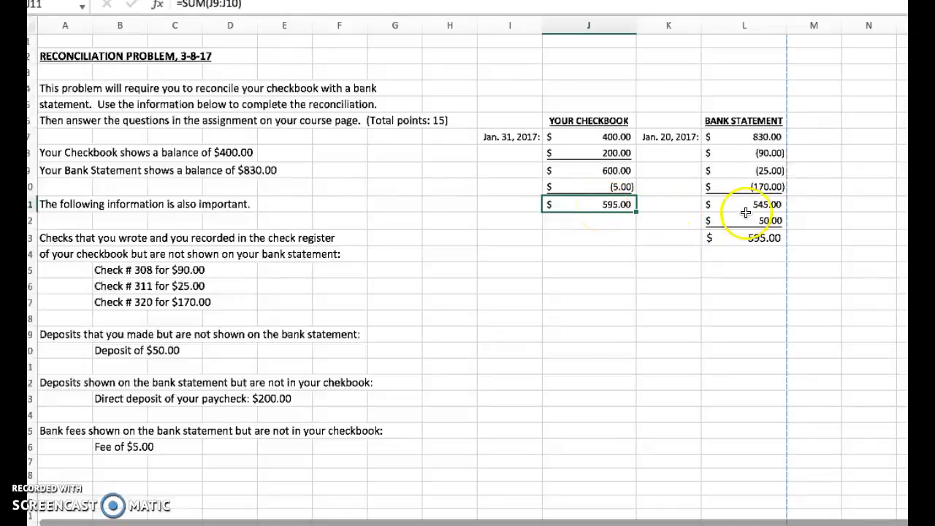
pyautogui.click(757, 237)
pyautogui.press('super+shift+period')
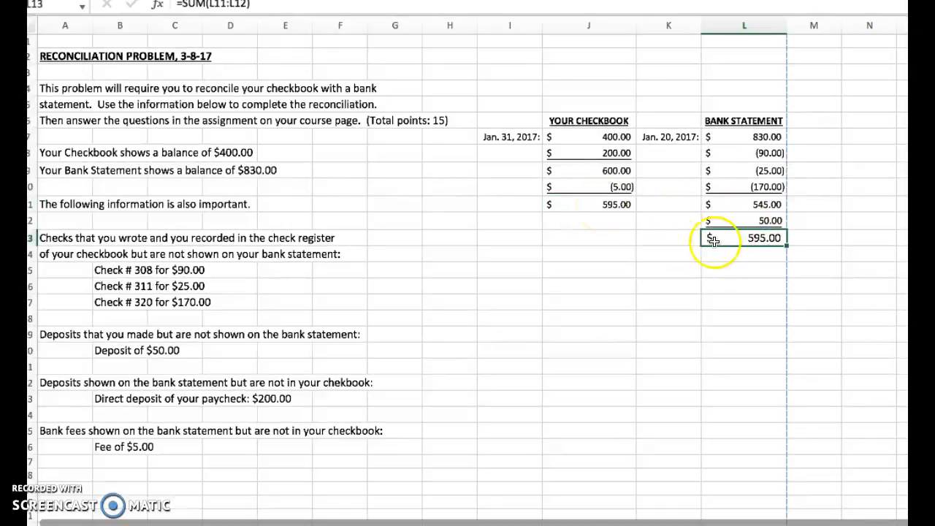
pyautogui.click(607, 204)
pyautogui.click(769, 236)
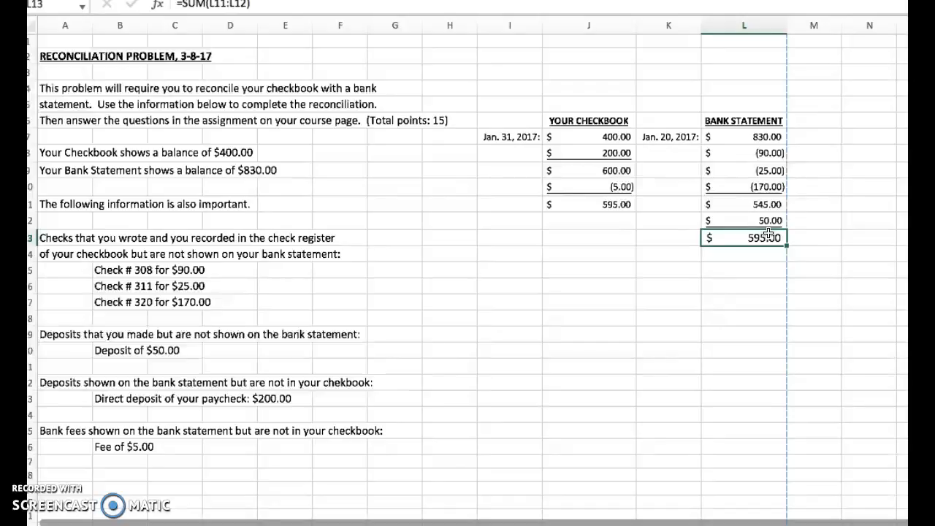
pyautogui.click(615, 204)
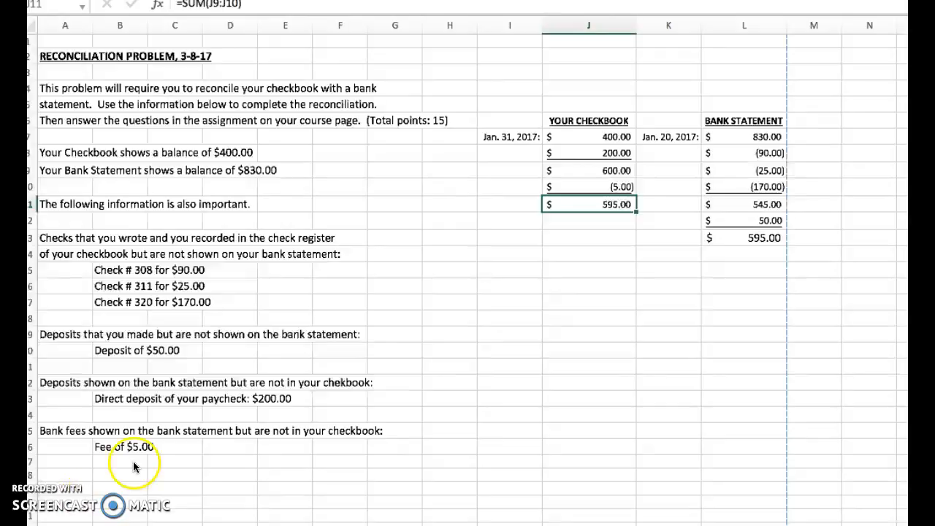
pyautogui.click(673, 136)
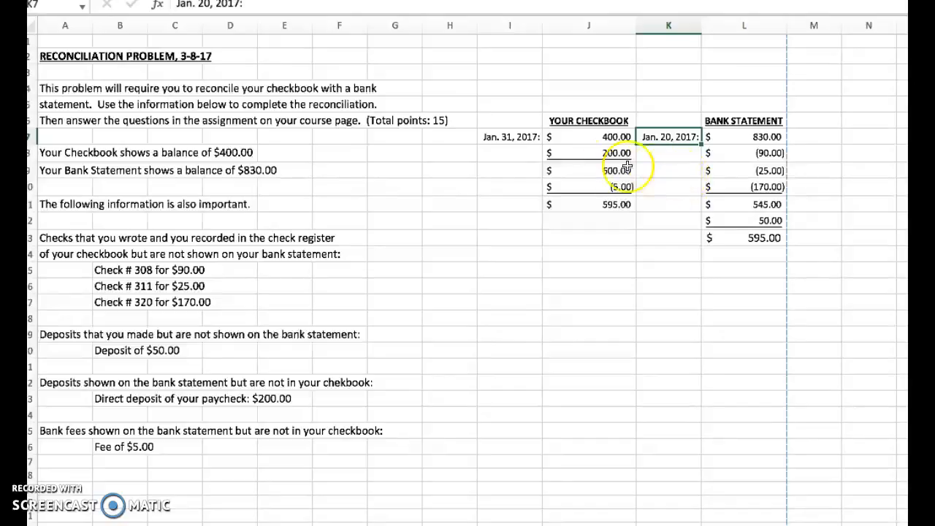
pyautogui.click(513, 136)
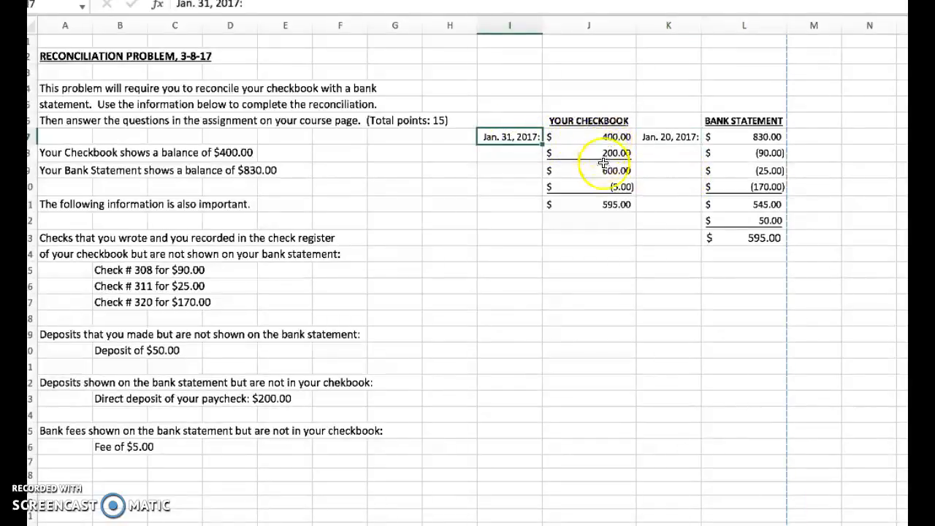
pyautogui.click(600, 117)
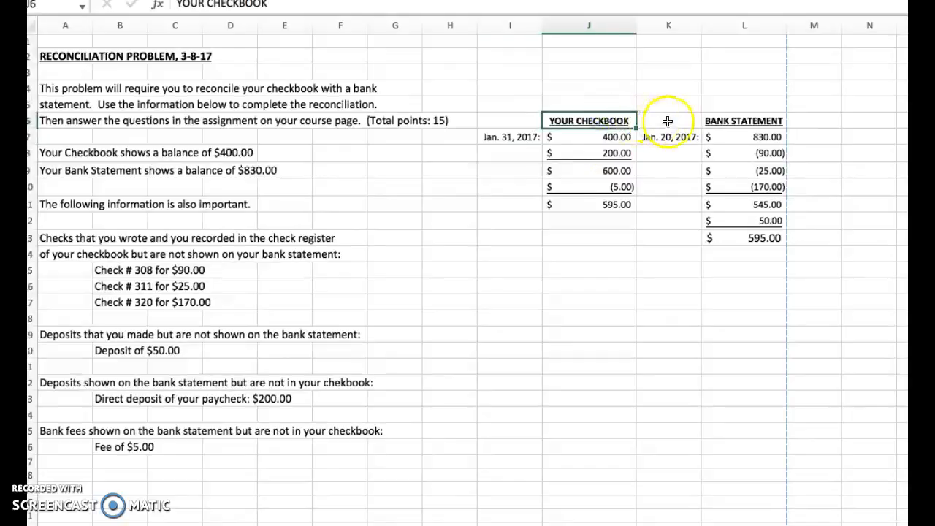
pyautogui.click(742, 121)
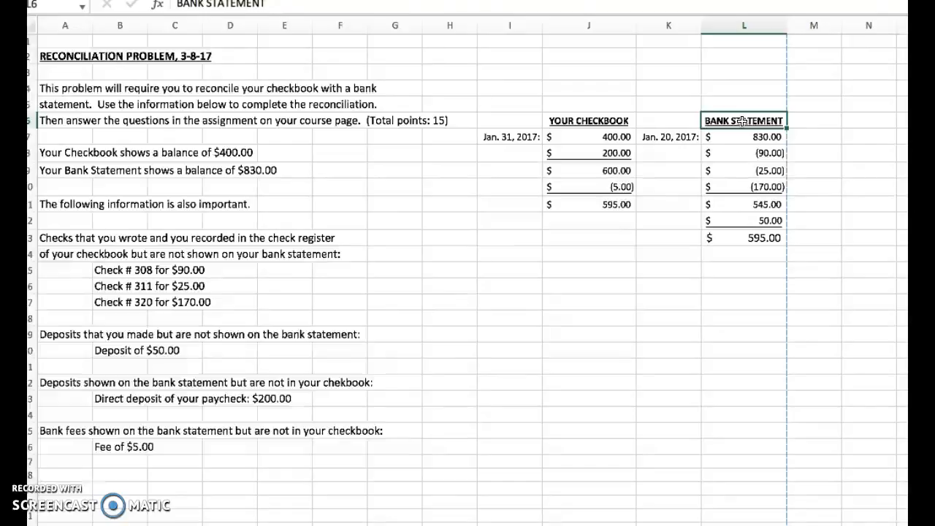
pyautogui.click(625, 206)
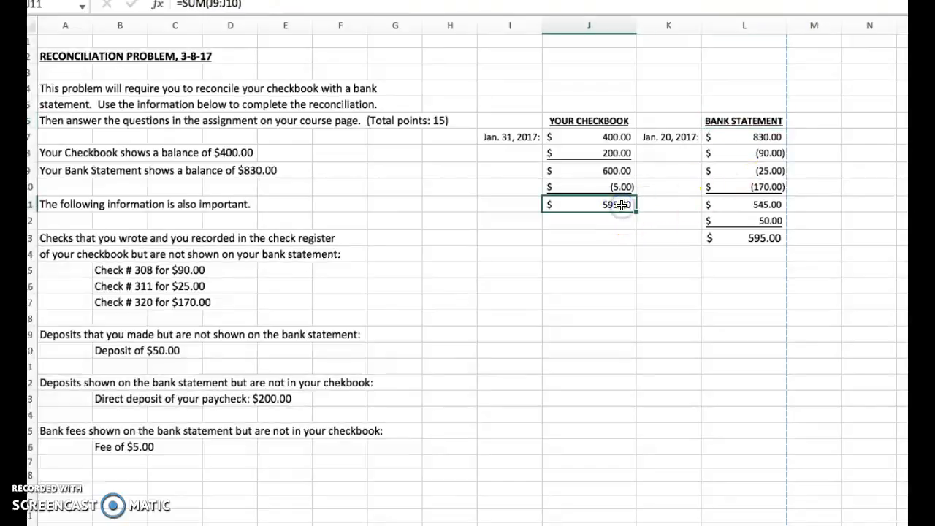
pyautogui.click(767, 239)
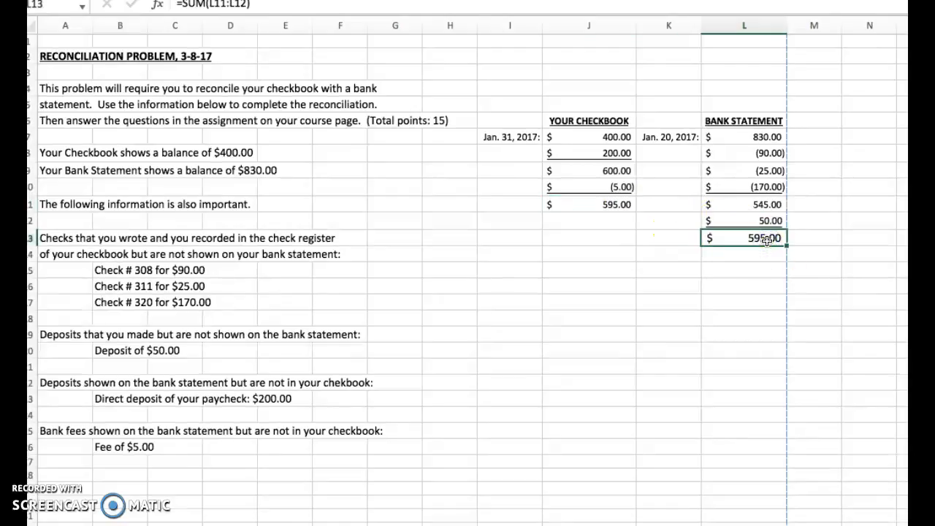
pyautogui.click(62, 40)
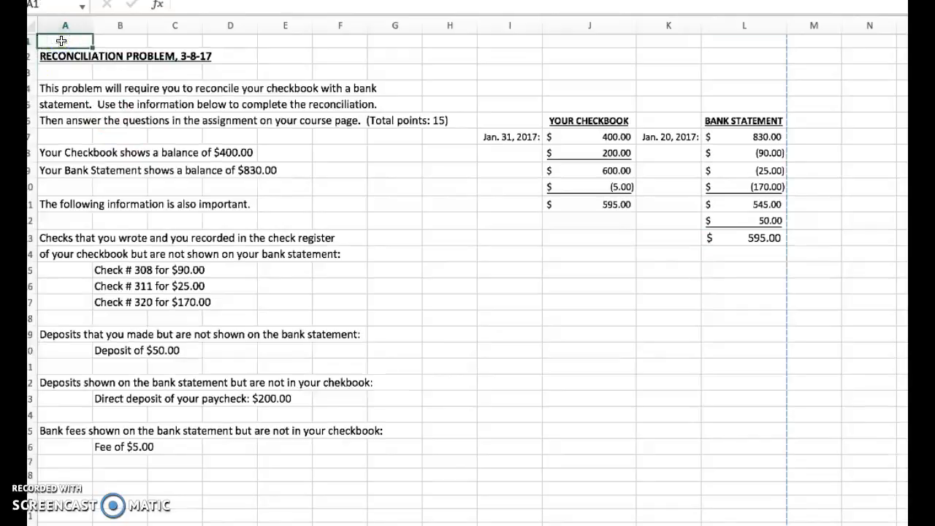